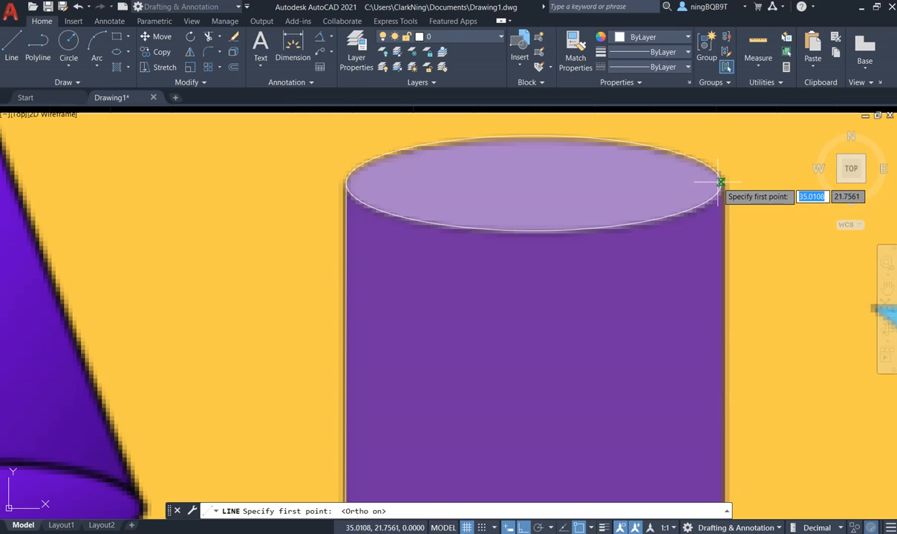
# Step: Draw a vertical line about 2.75 units long down the cylinder's right side, from the top ellipse's right end past the bottom arc
pyautogui.scroll(-2, 721, 180)
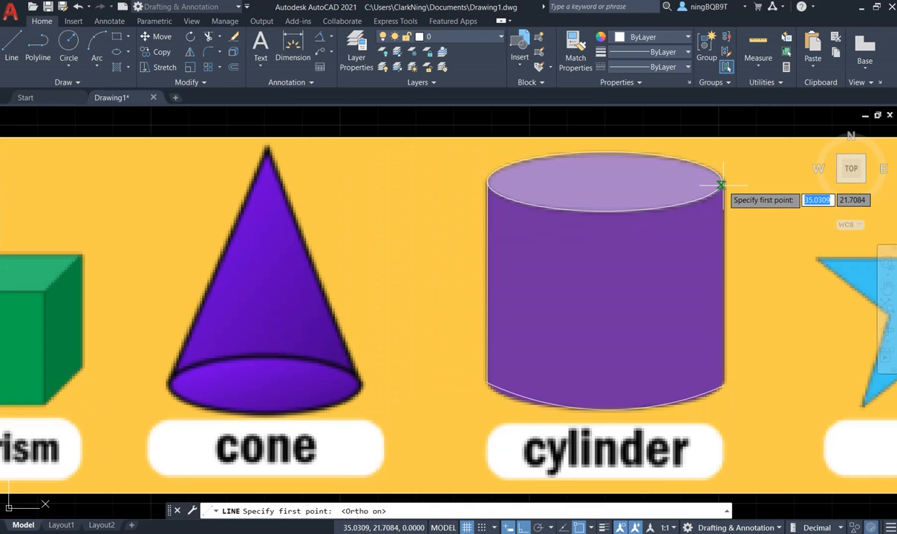
pyautogui.scroll(2, 720, 178)
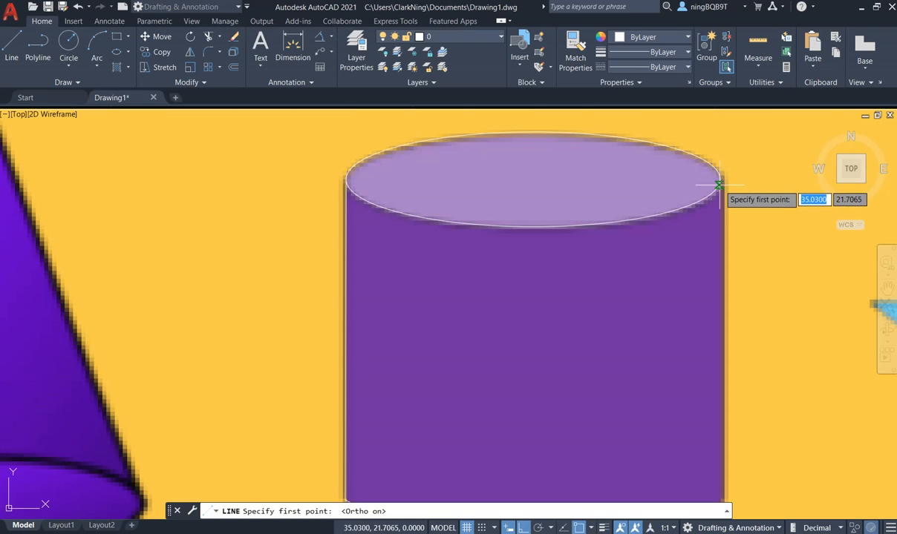
pyautogui.scroll(-2, 720, 180)
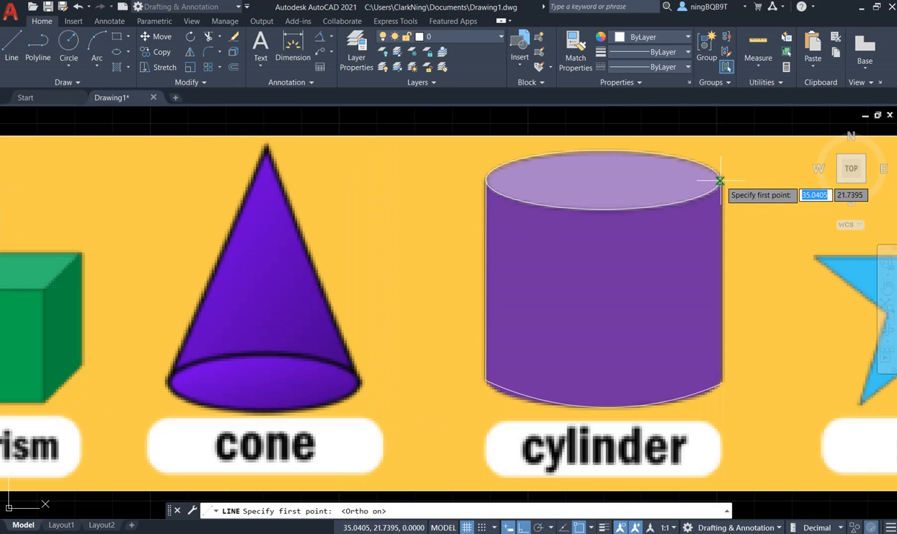
pyautogui.click(720, 179)
pyautogui.scroll(3, 718, 395)
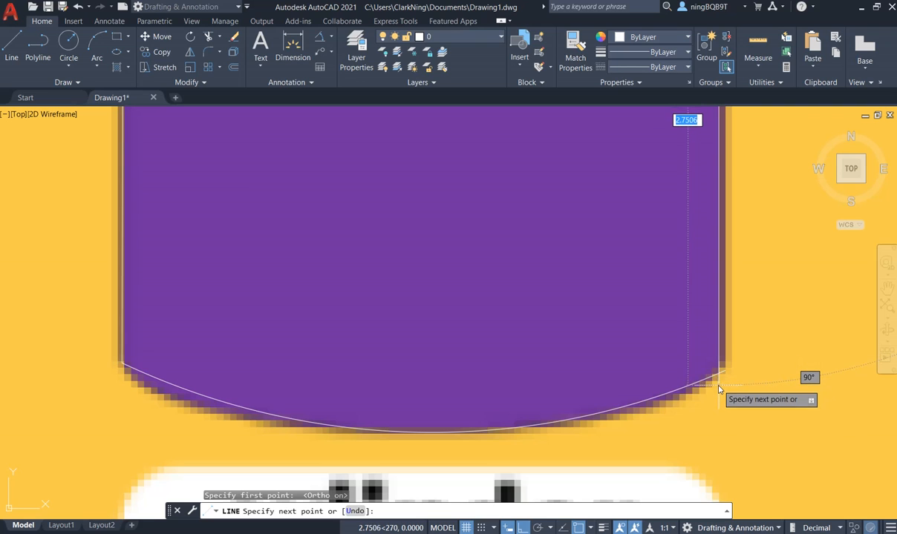
pyautogui.click(718, 385)
pyautogui.rightClick(763, 393)
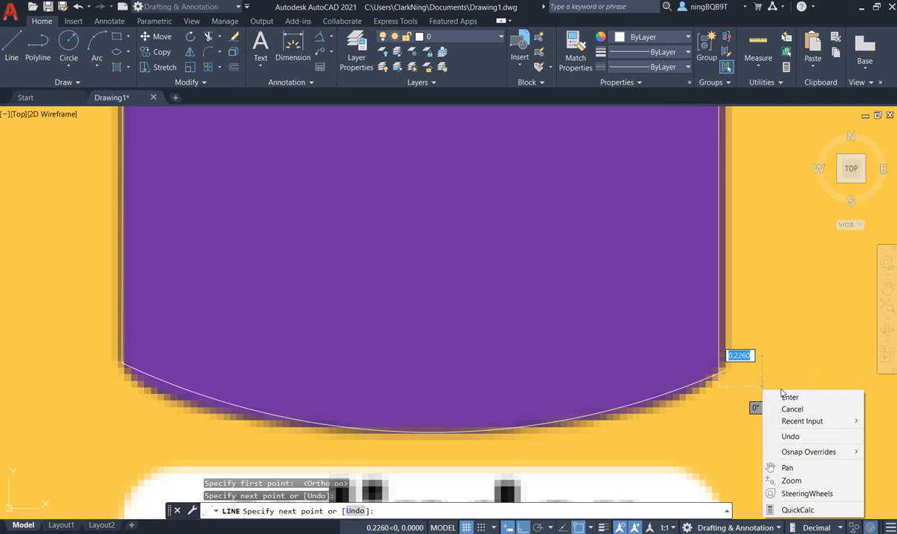
pyautogui.click(781, 397)
pyautogui.scroll(-1, 784, 346)
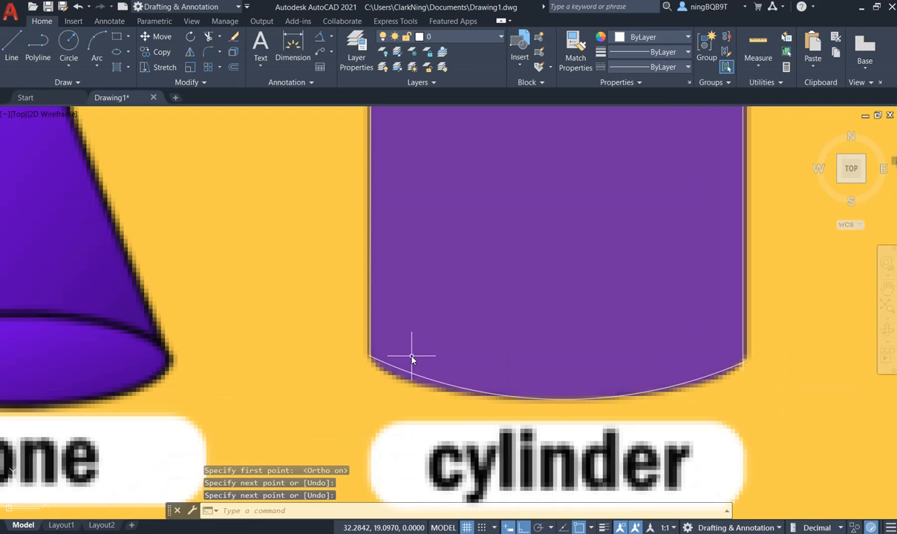
# Step: Delete the cylinder's left side line and redraw it vertically from the top ellipse's left end to the bottom arc's left end
pyautogui.scroll(-2, 411, 360)
pyautogui.click(385, 304)
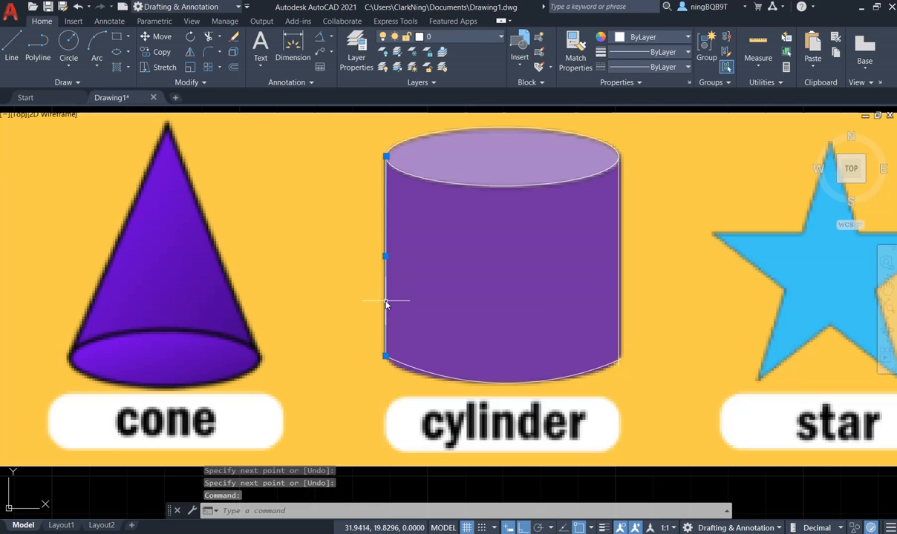
pyautogui.press('Delete')
pyautogui.click(11, 46)
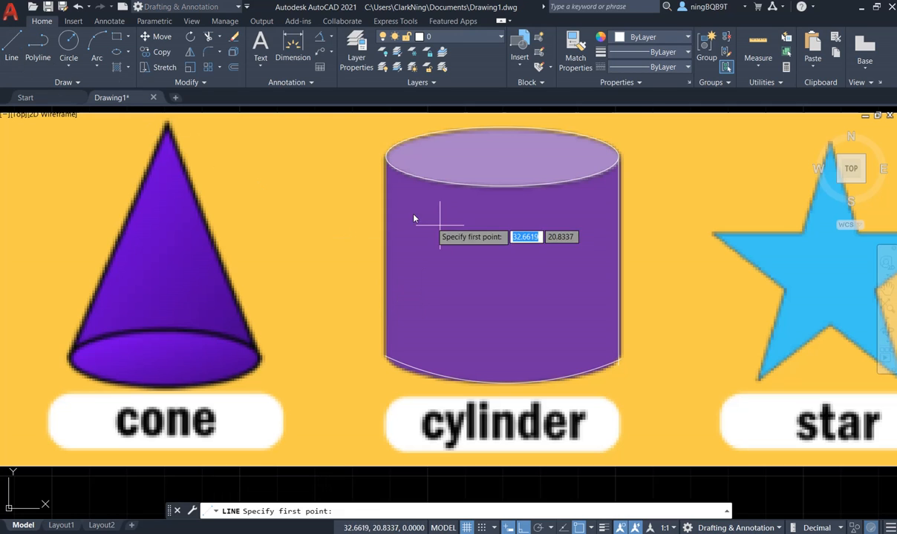
pyautogui.click(385, 158)
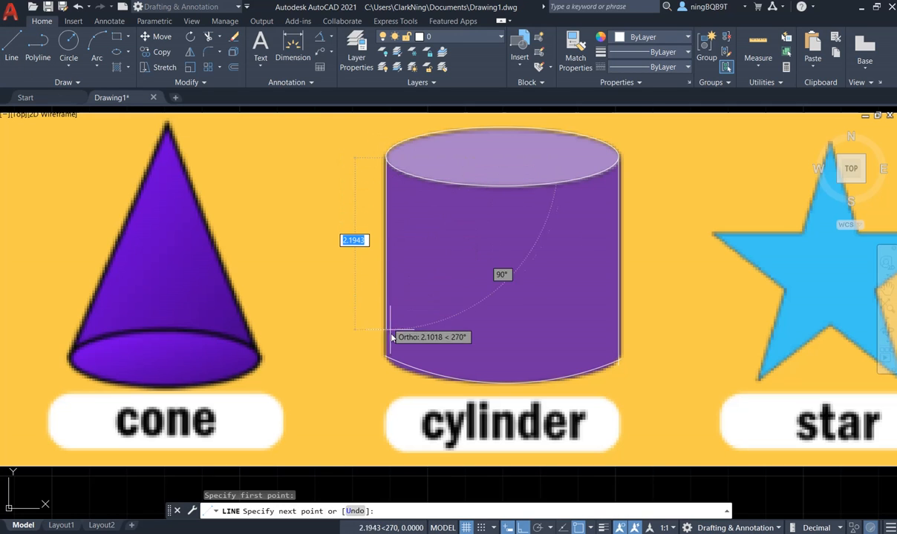
pyautogui.click(385, 357)
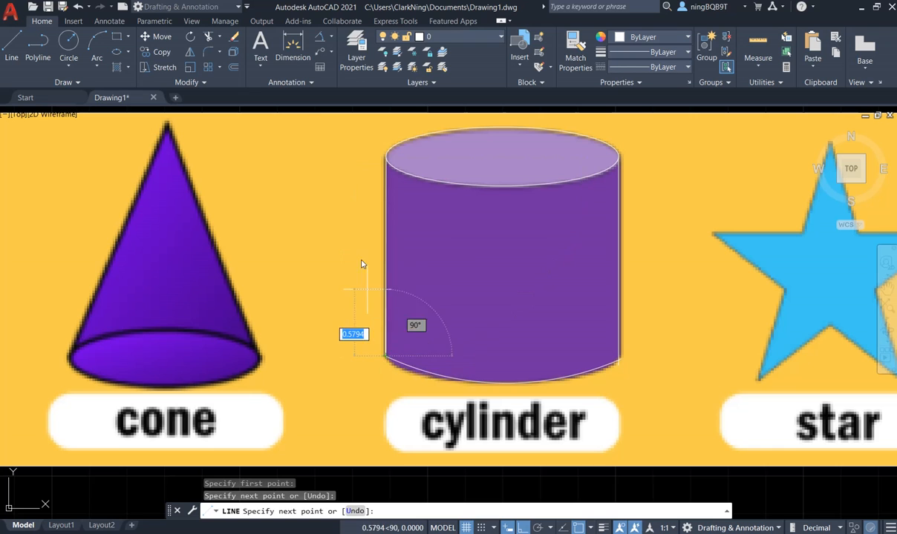
pyautogui.rightClick(362, 258)
pyautogui.click(383, 265)
# Step: Inspect the corners where the cylinder's side lines meet the top ellipse and the bottom arc
pyautogui.scroll(6, 386, 159)
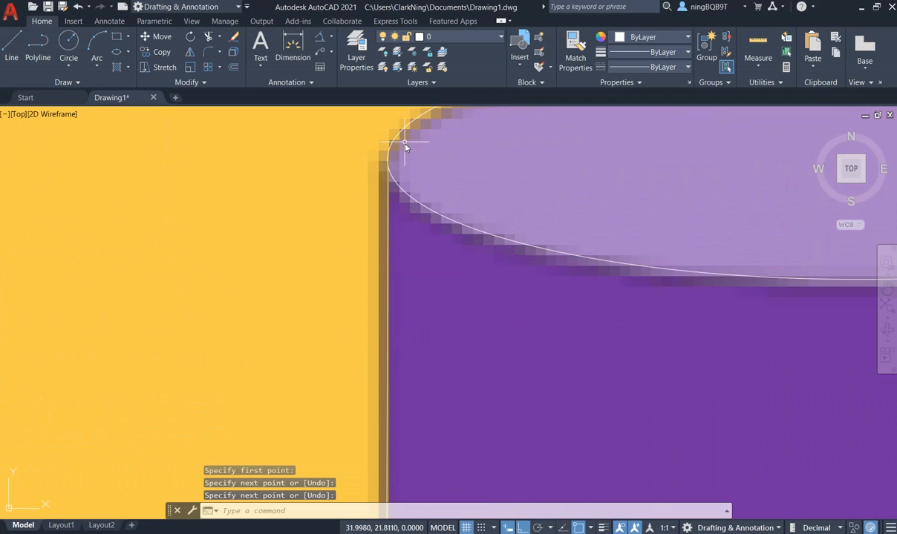
pyautogui.scroll(-5, 392, 178)
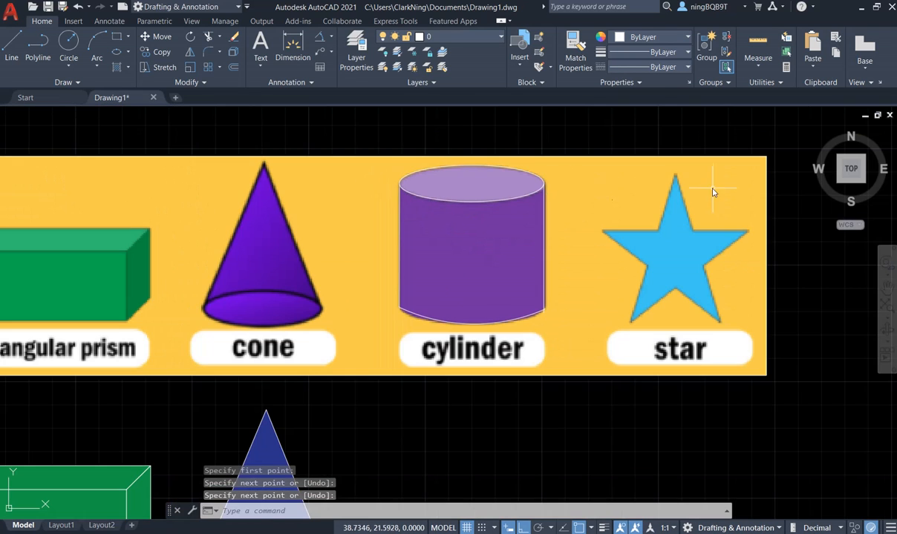
pyautogui.scroll(5, 556, 186)
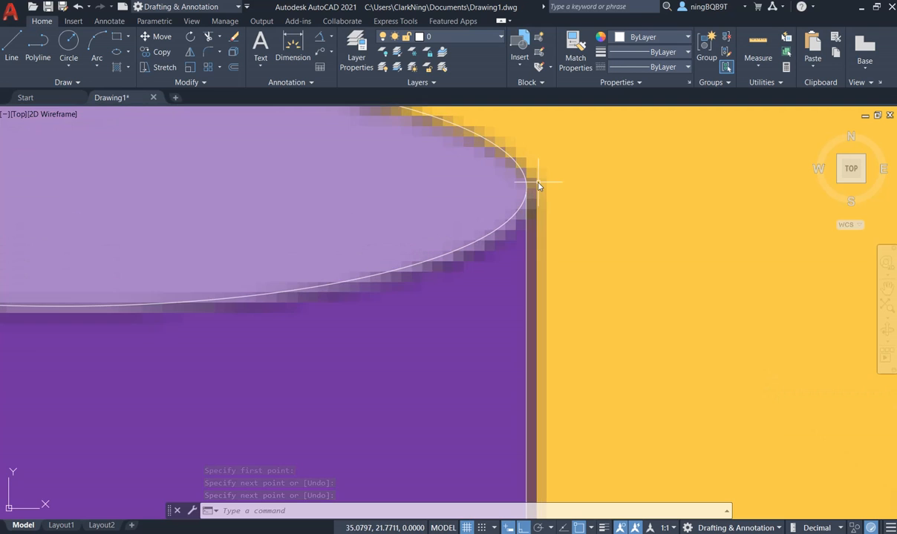
pyautogui.scroll(-2, 538, 185)
pyautogui.scroll(-3, 539, 187)
pyautogui.scroll(6, 393, 312)
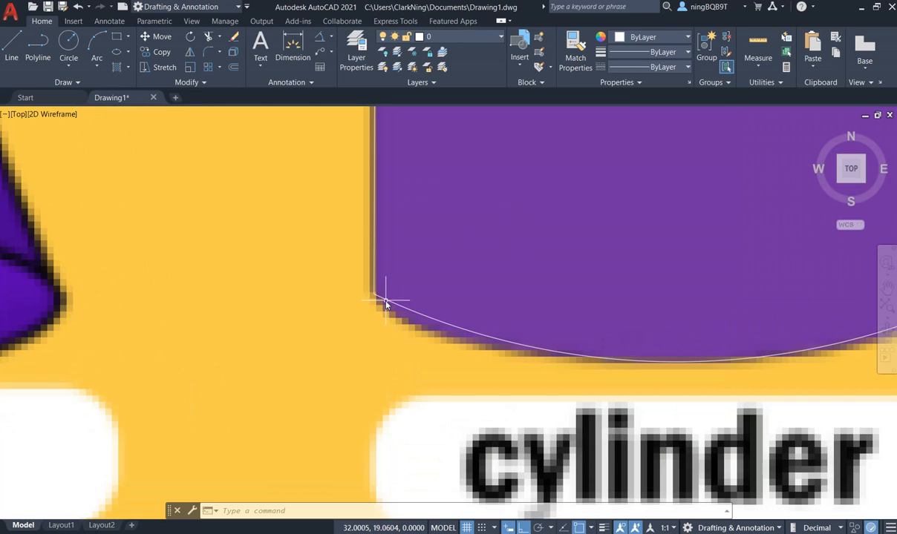
pyautogui.scroll(2, 384, 304)
pyautogui.click(362, 295)
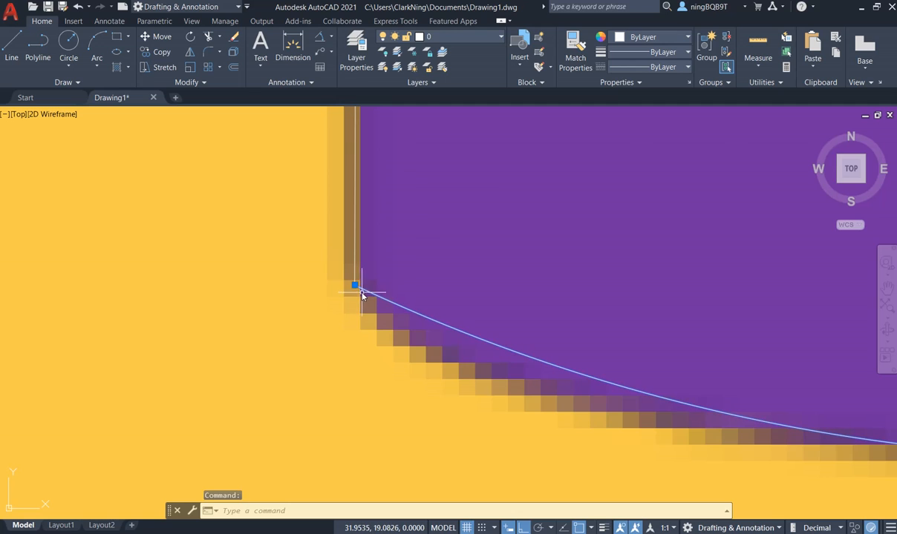
pyautogui.click(356, 274)
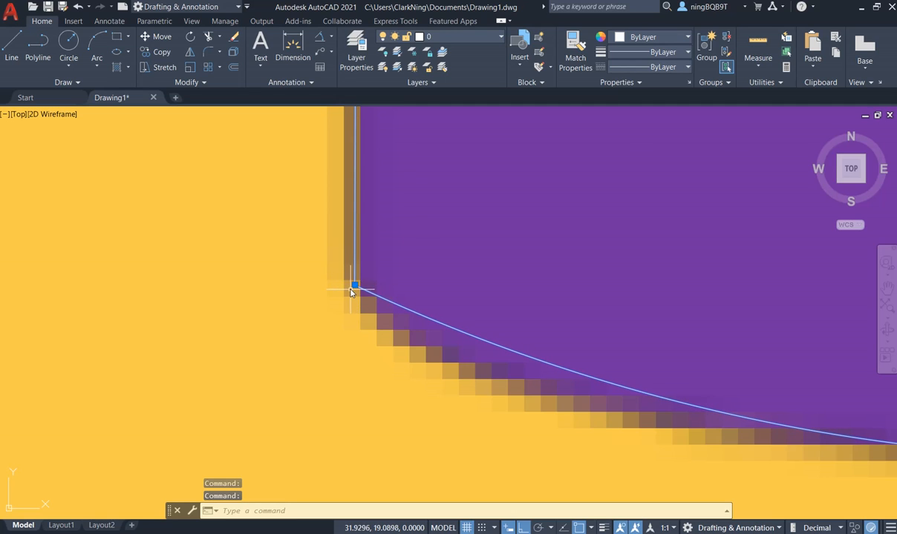
# Step: Stretch the bottom arc's right end onto the right side line, and bring that line's lower end to the arc's endpoint
pyautogui.scroll(-6, 355, 290)
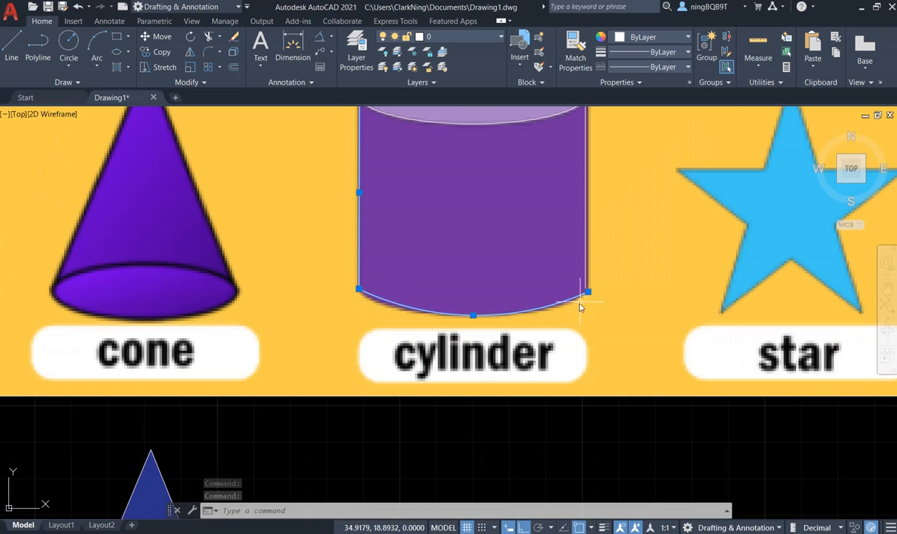
pyautogui.scroll(4, 601, 292)
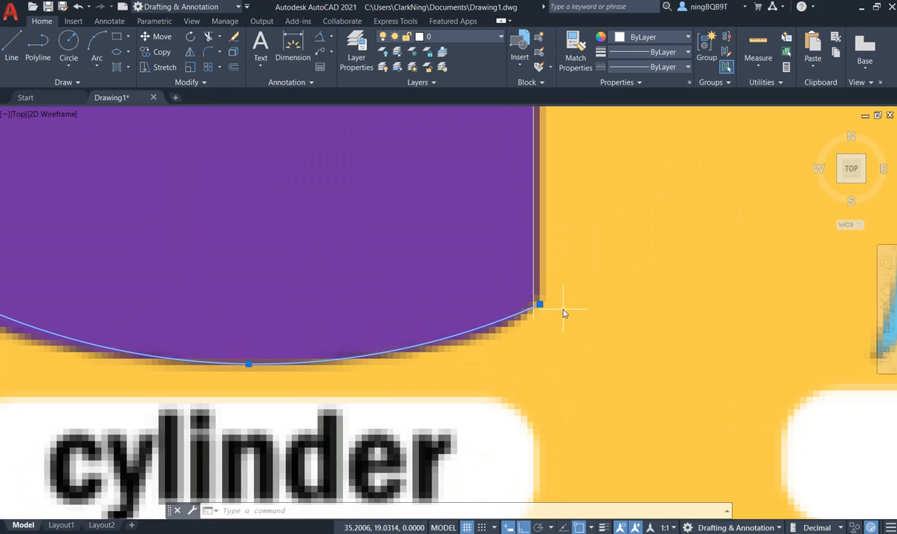
pyautogui.moveTo(540, 307)
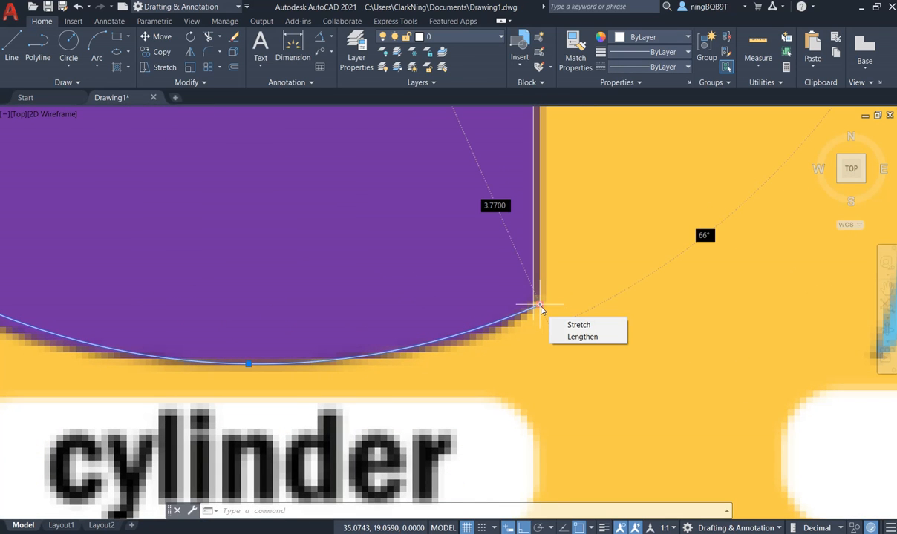
pyautogui.click(540, 305)
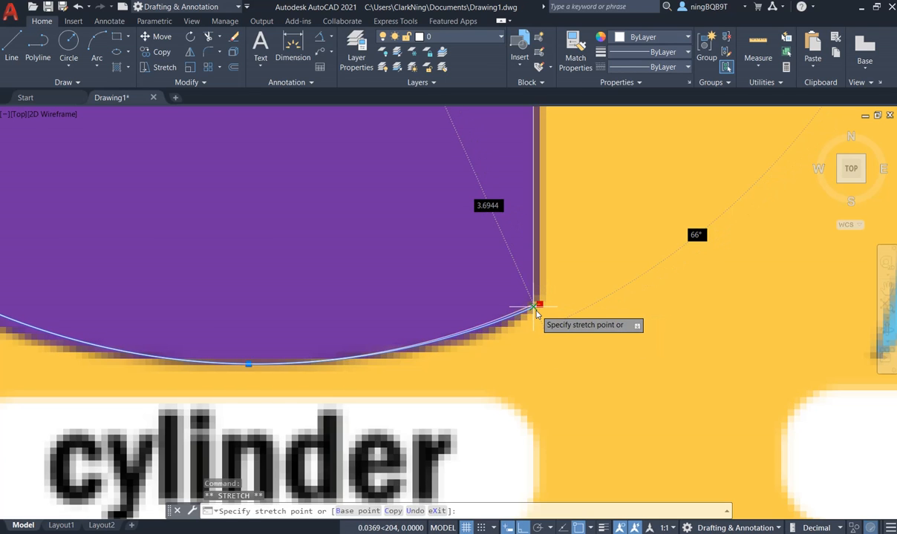
pyautogui.click(540, 315)
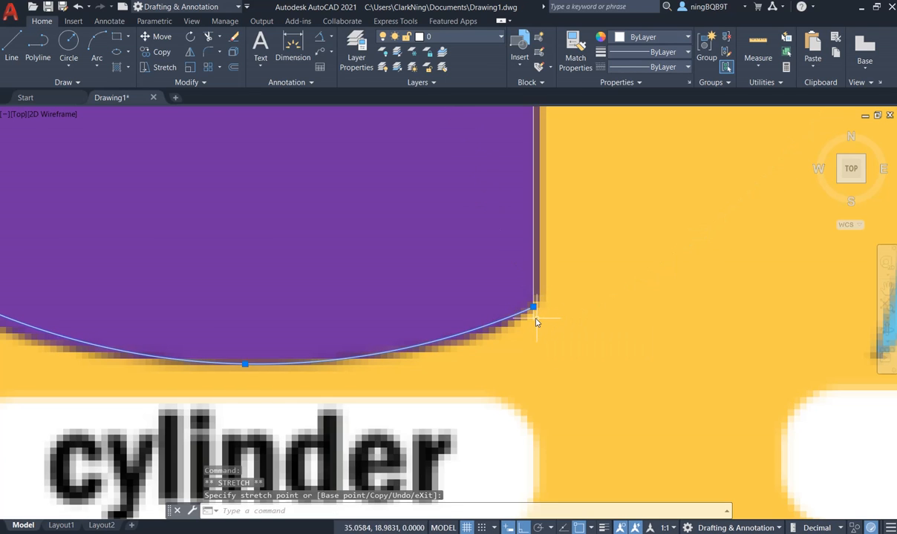
pyautogui.click(533, 321)
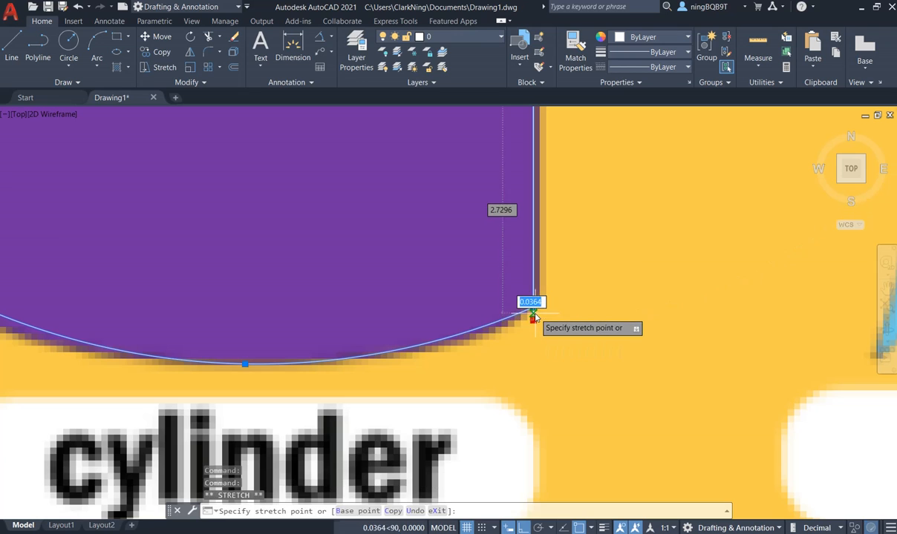
pyautogui.scroll(-5, 627, 297)
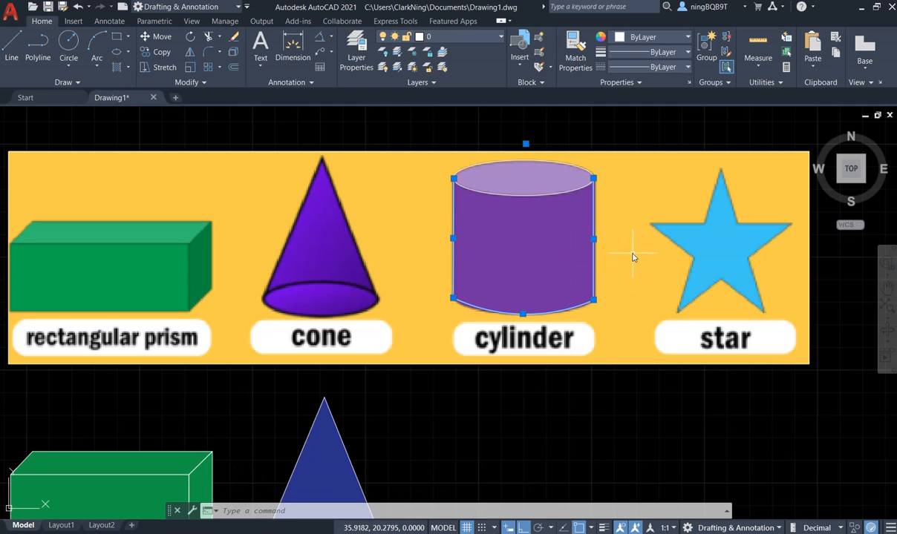
pyautogui.click(565, 407)
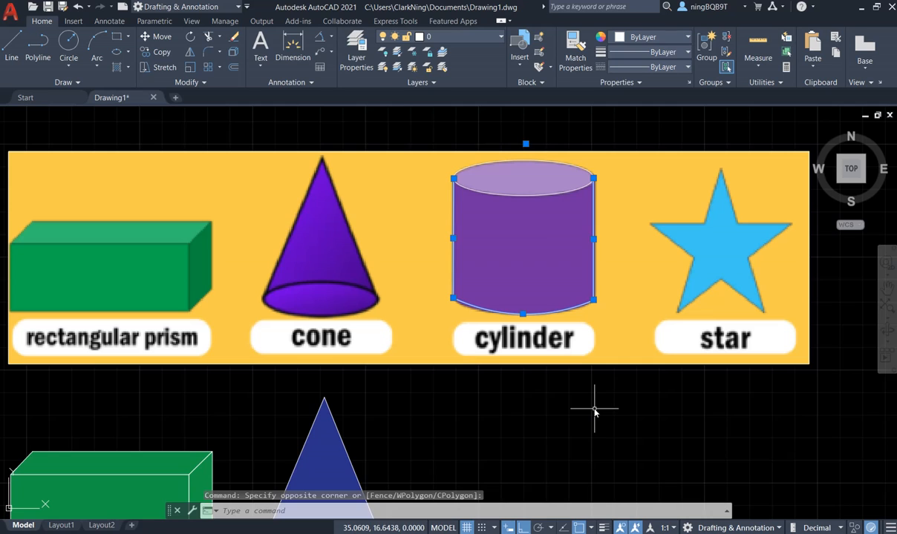
pyautogui.press('Escape')
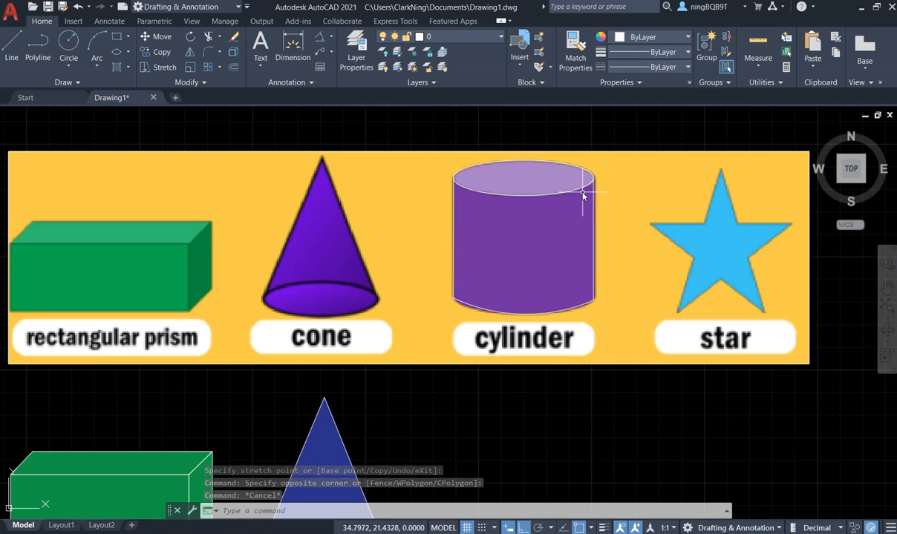
# Step: Move the cylinder's ellipse, two side lines and bottom arc straight down below the reference image, beside the traced cone
pyautogui.click(154, 36)
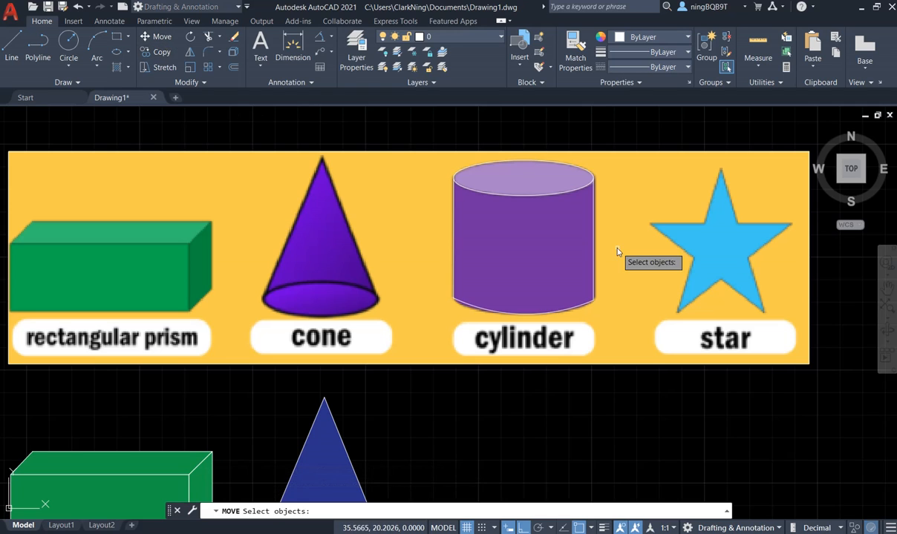
pyautogui.click(558, 195)
pyautogui.click(594, 214)
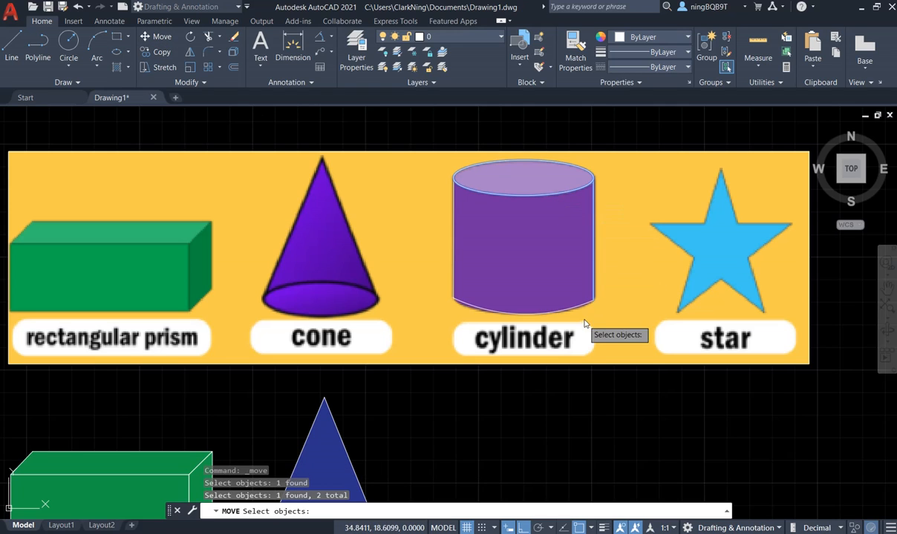
pyautogui.click(566, 311)
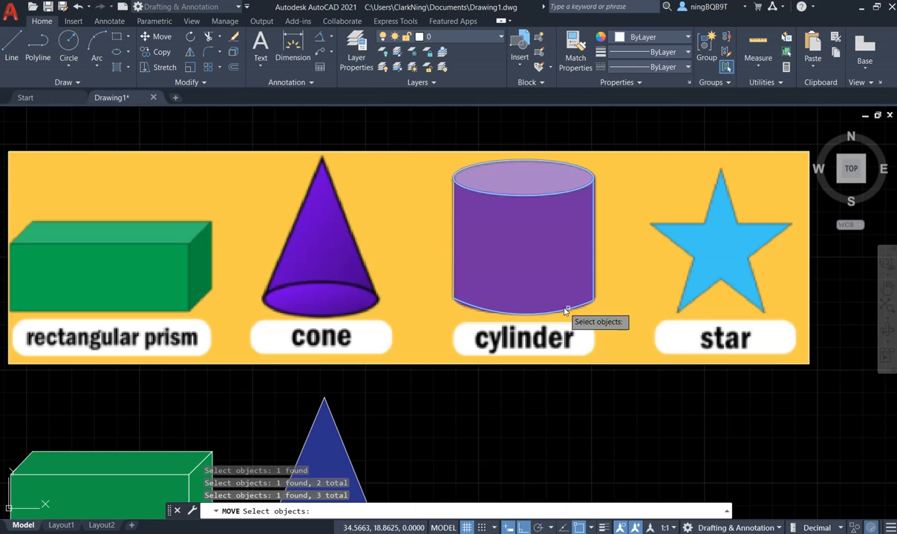
pyautogui.click(455, 268)
pyautogui.press('Return')
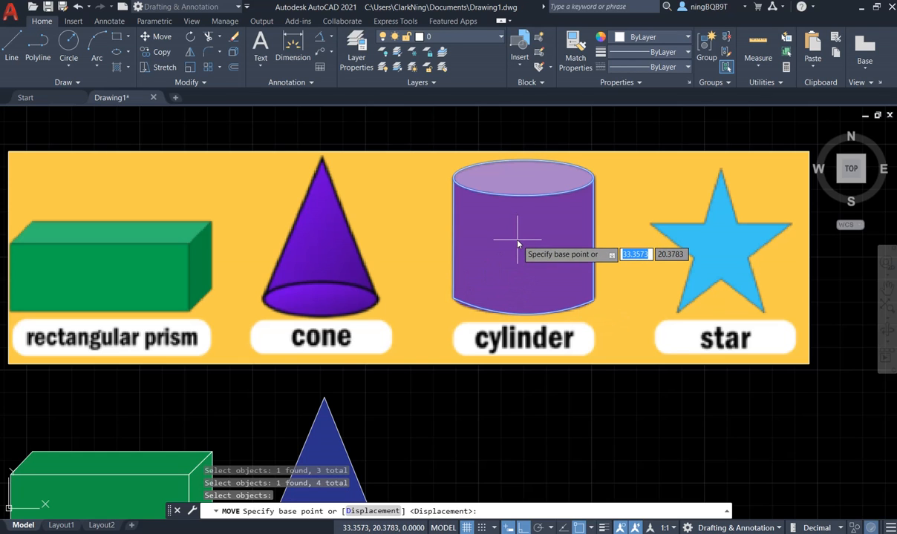
pyautogui.click(517, 242)
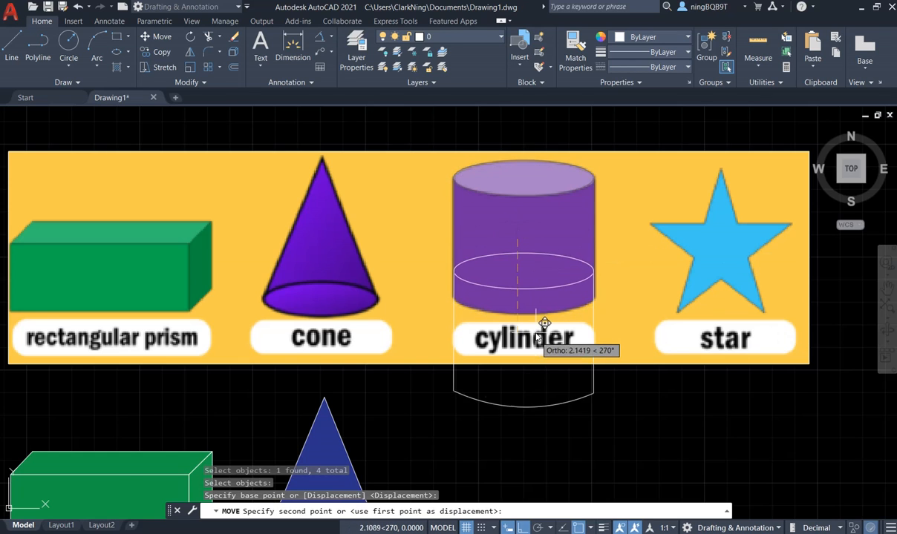
pyautogui.scroll(-2, 521, 348)
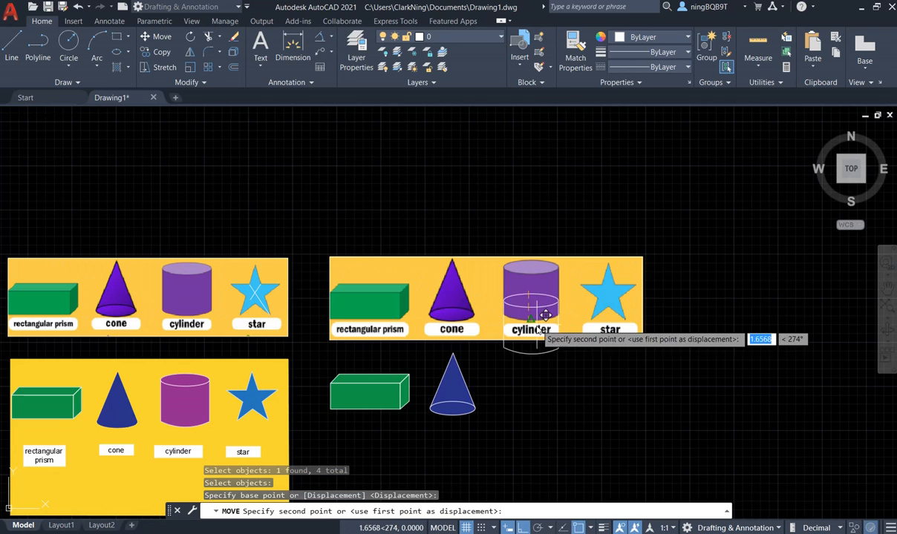
pyautogui.click(539, 393)
pyautogui.scroll(2, 566, 403)
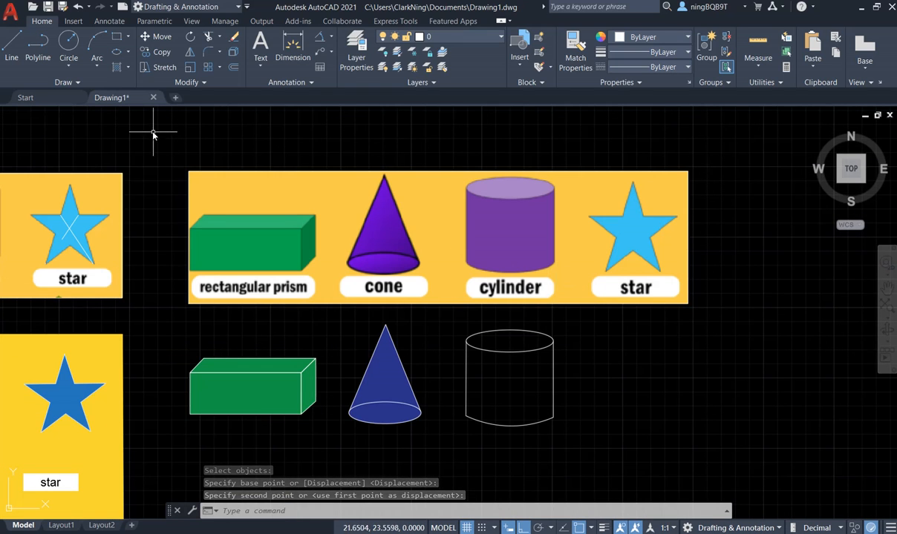
# Step: Fill the traced cylinder's top ellipse with a solid hatch in colour 147,39,143
pyautogui.click(117, 68)
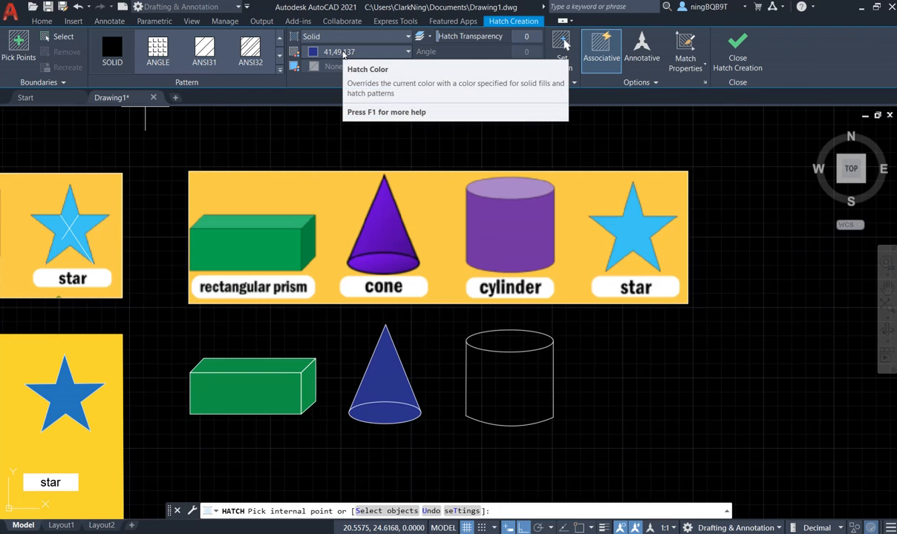
pyautogui.click(344, 52)
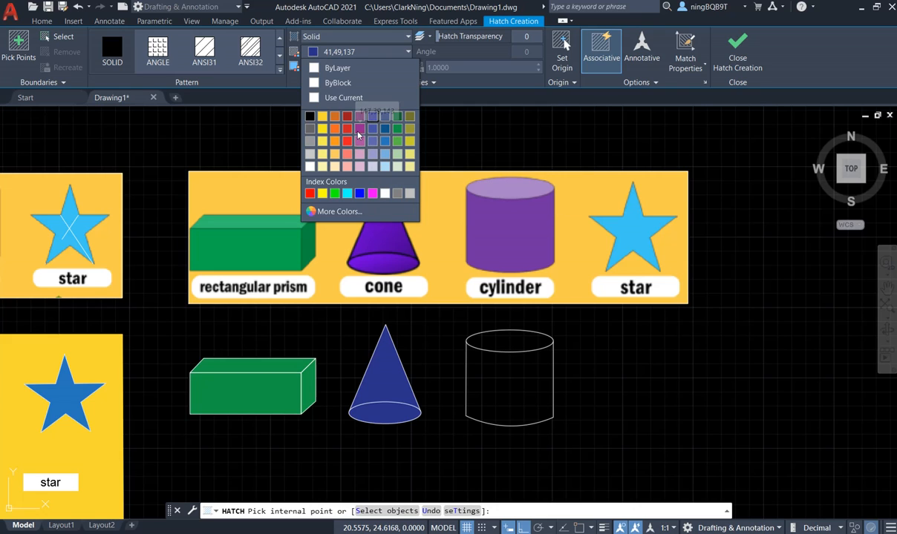
pyautogui.click(360, 128)
pyautogui.click(505, 341)
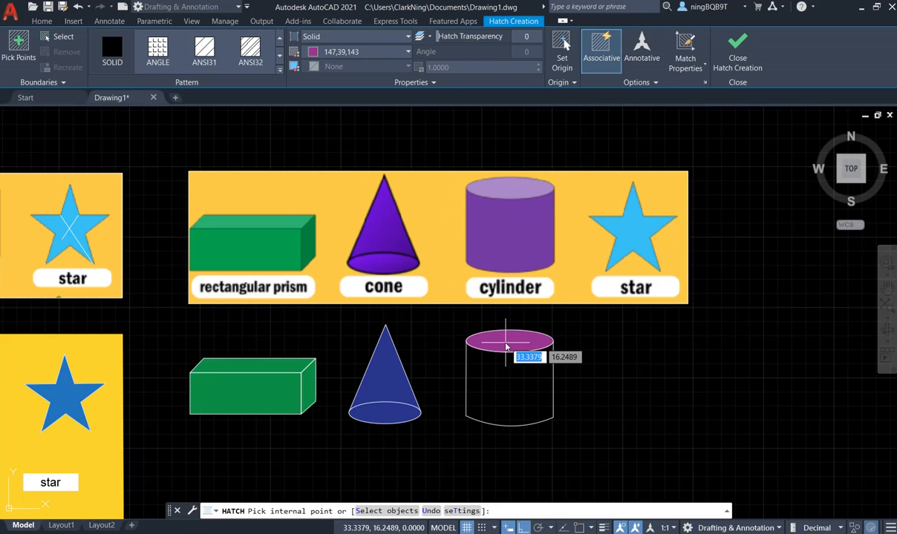
# Step: Fill the traced cylinder's body with the same solid hatch in colour 147,39,143 and finish the hatch
pyautogui.click(510, 393)
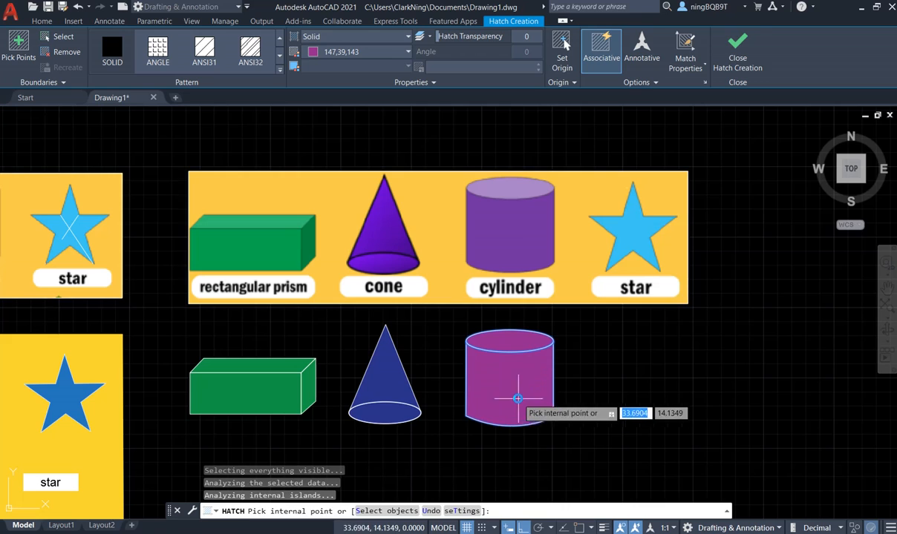
pyautogui.click(735, 48)
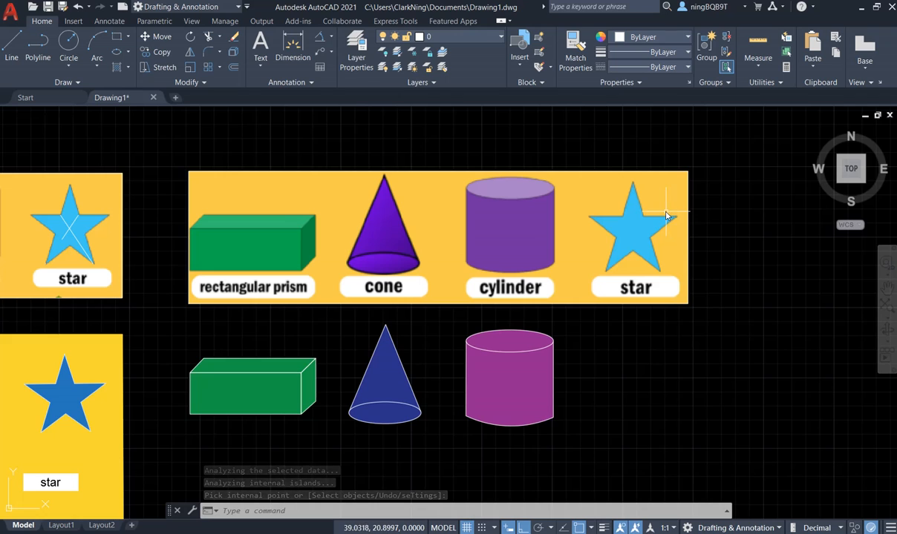
# Step: Draw a five-sided polygon inscribed in a circle of radius about 1.64, centred on the reference image's star, with Ortho off and a vertex at its right tip
pyautogui.scroll(2, 672, 215)
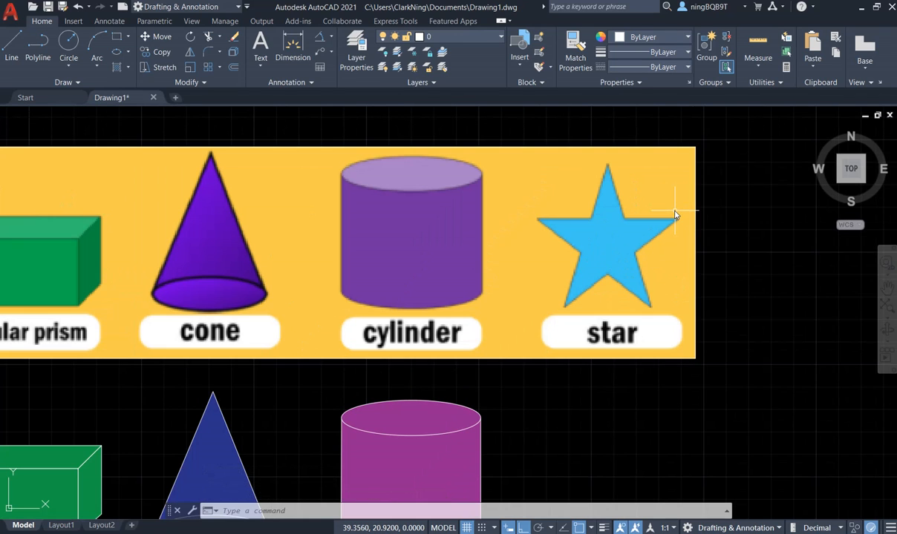
pyautogui.scroll(1, 674, 215)
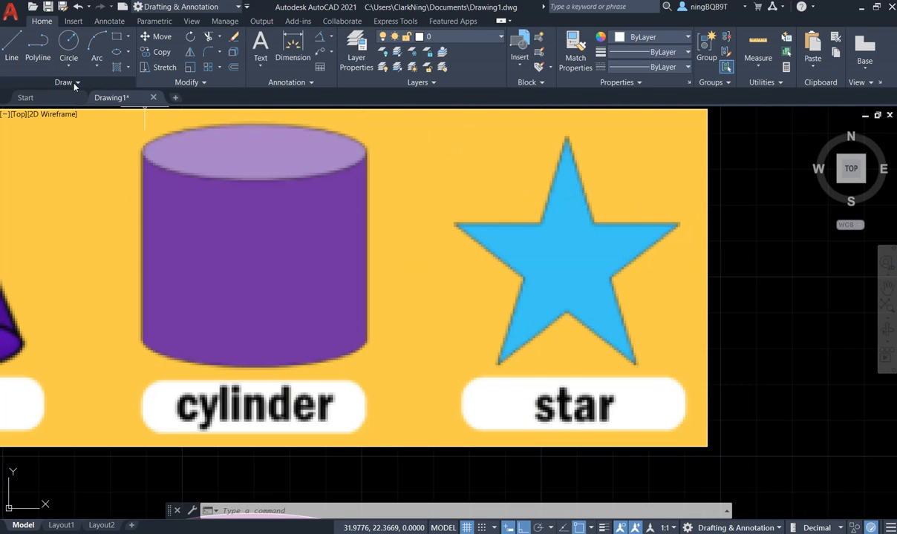
pyautogui.click(127, 37)
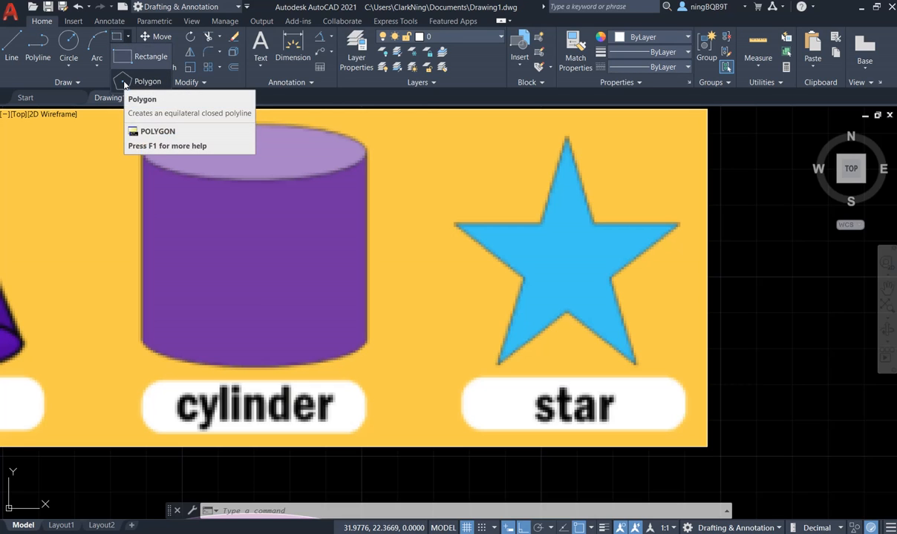
pyautogui.click(124, 84)
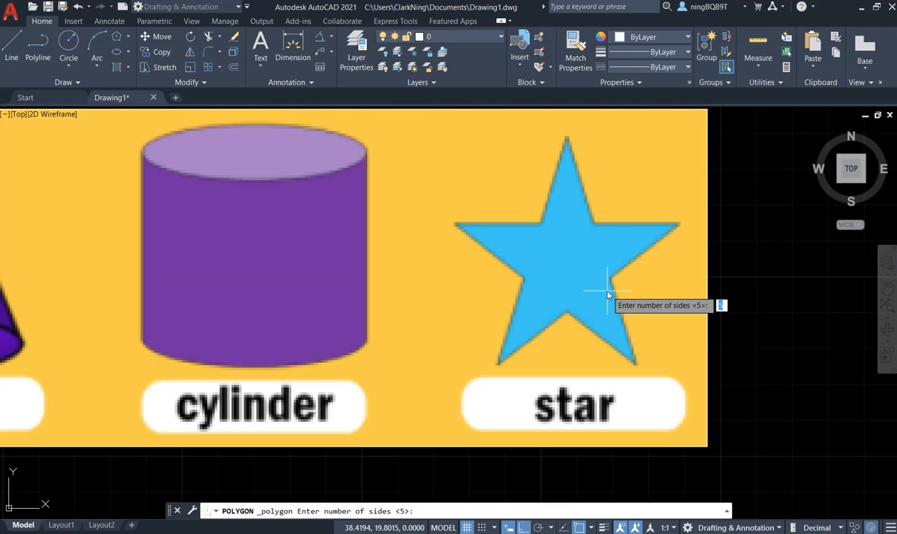
pyautogui.write('5')
pyautogui.press('Return')
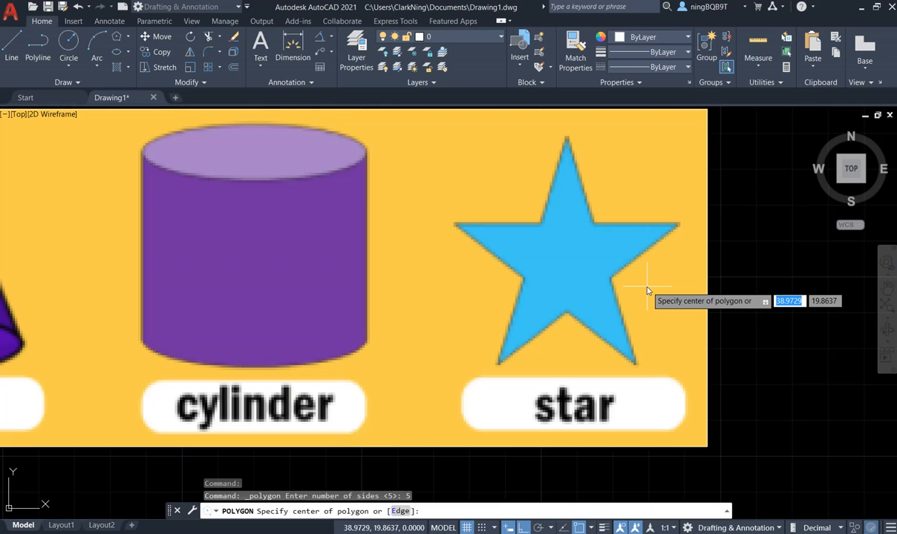
pyautogui.click(566, 259)
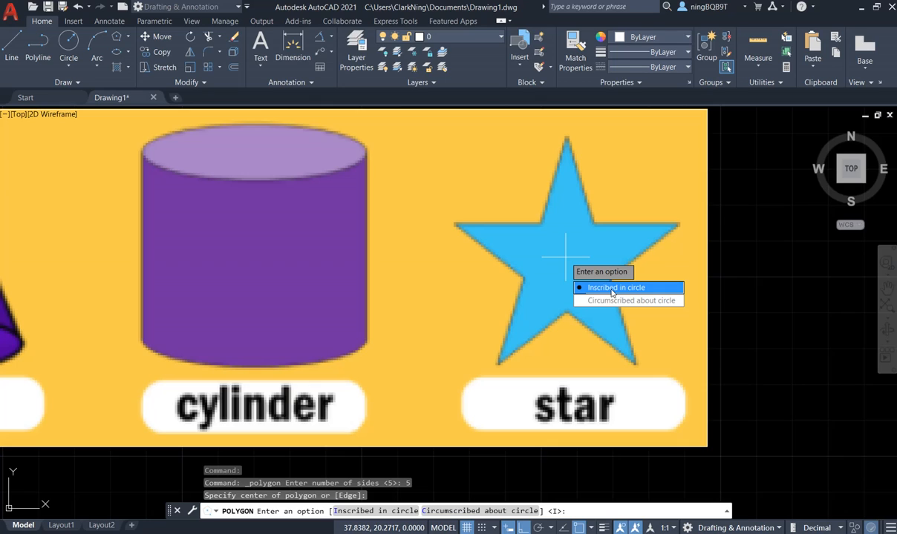
pyautogui.click(377, 513)
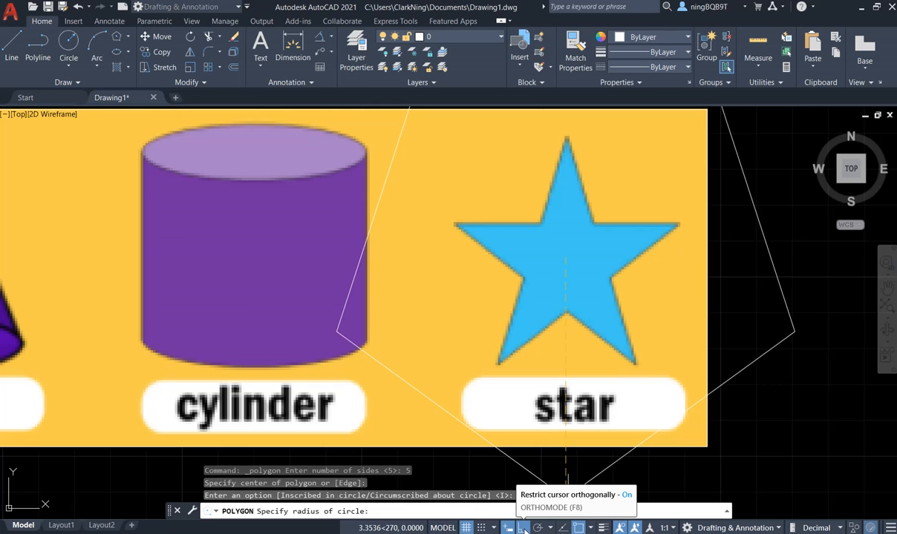
pyautogui.click(523, 528)
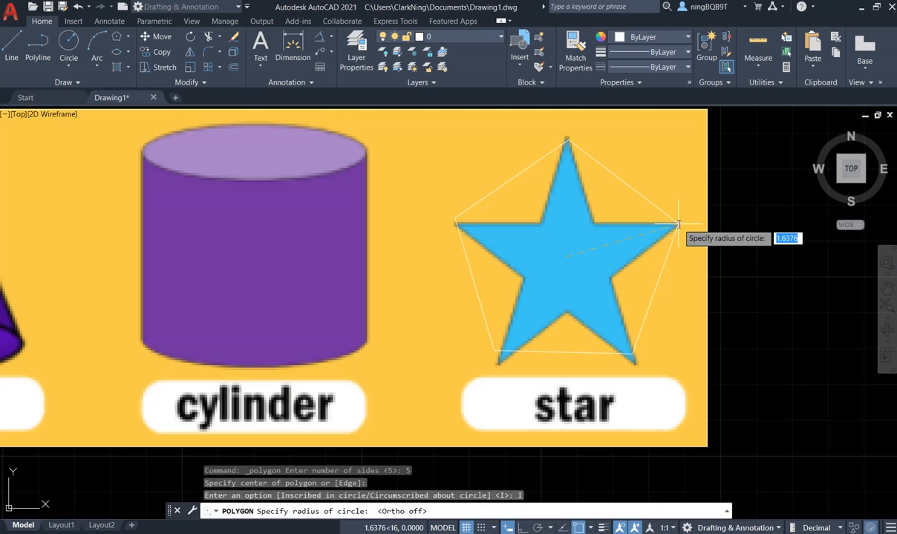
pyautogui.click(678, 224)
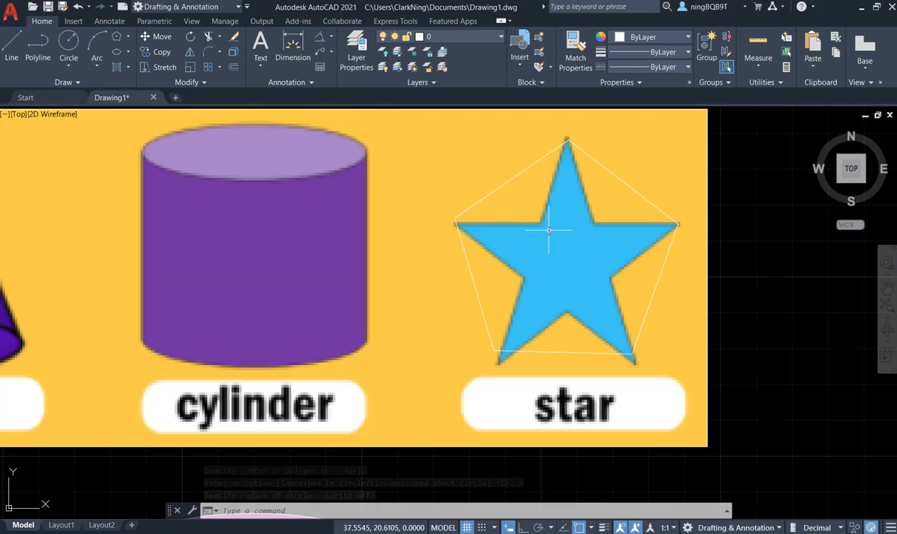
# Step: Draw a polyline connecting the pentagon's alternate vertices into a five-pointed star, starting and ending at the top vertex
pyautogui.click(39, 45)
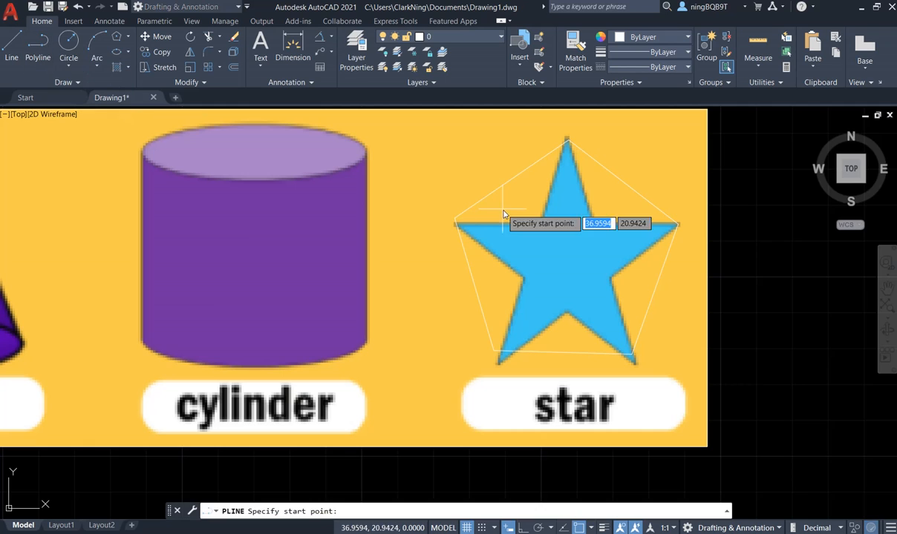
pyautogui.click(568, 141)
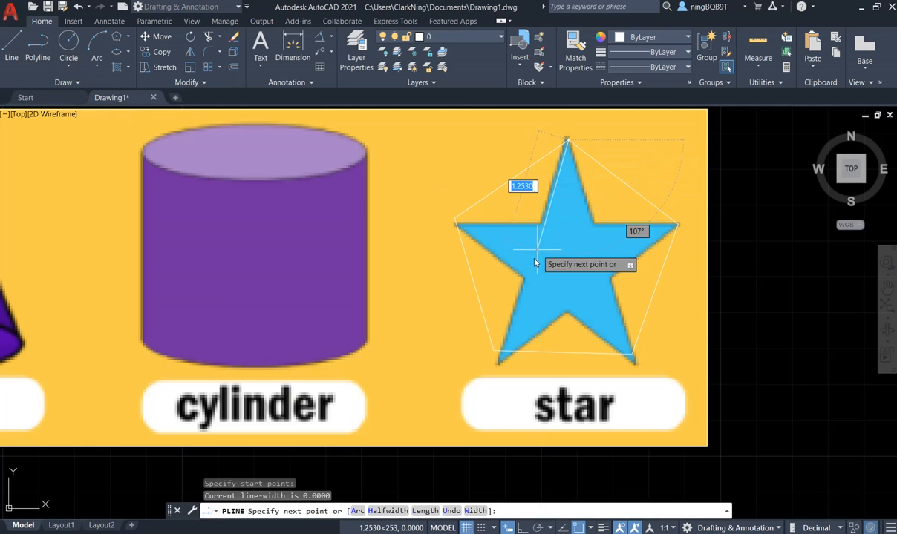
pyautogui.click(493, 351)
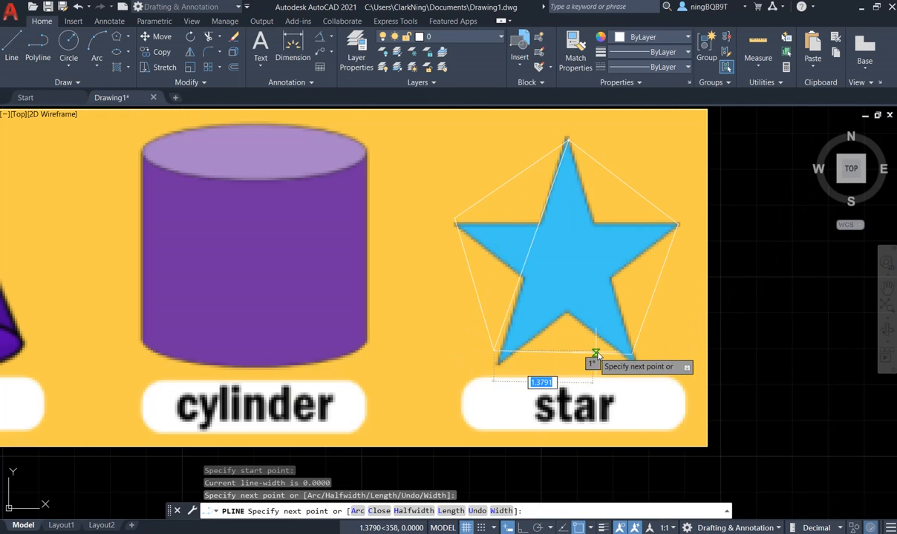
pyautogui.click(632, 354)
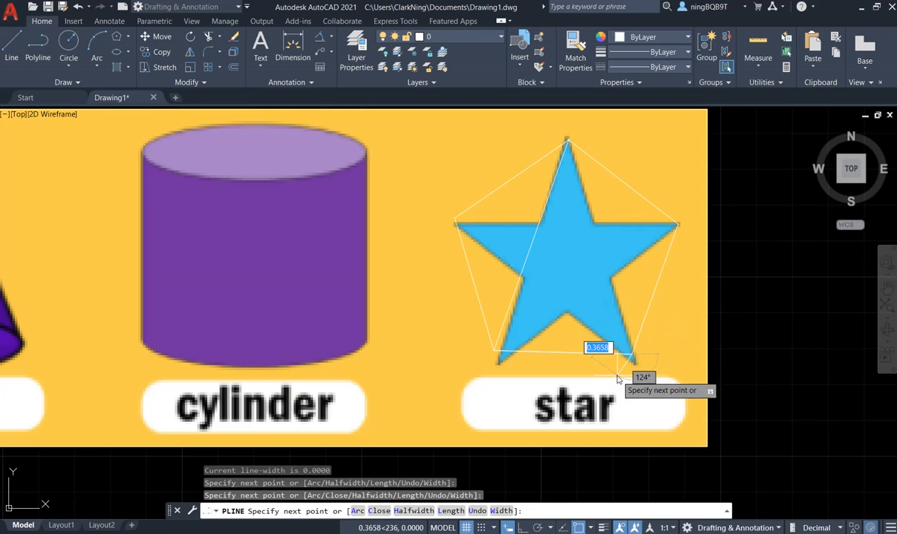
pyautogui.click(478, 512)
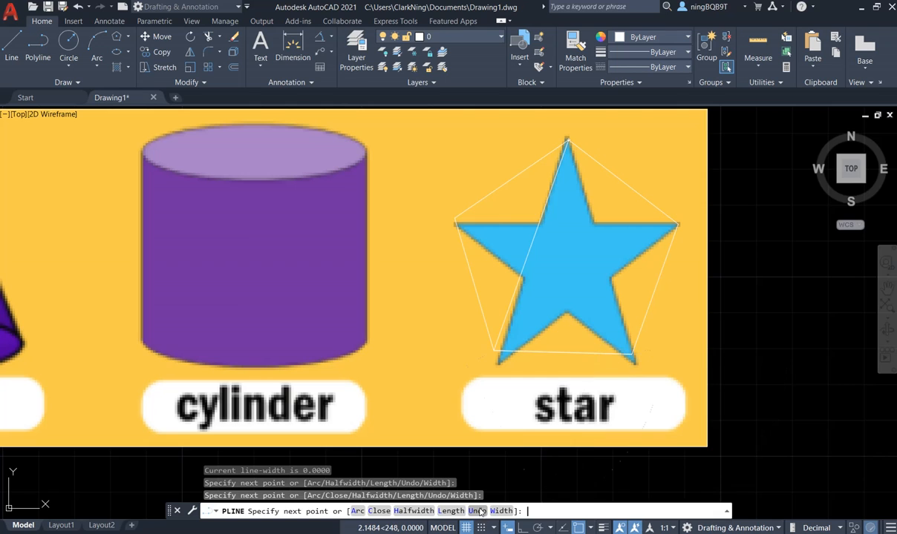
pyautogui.click(669, 225)
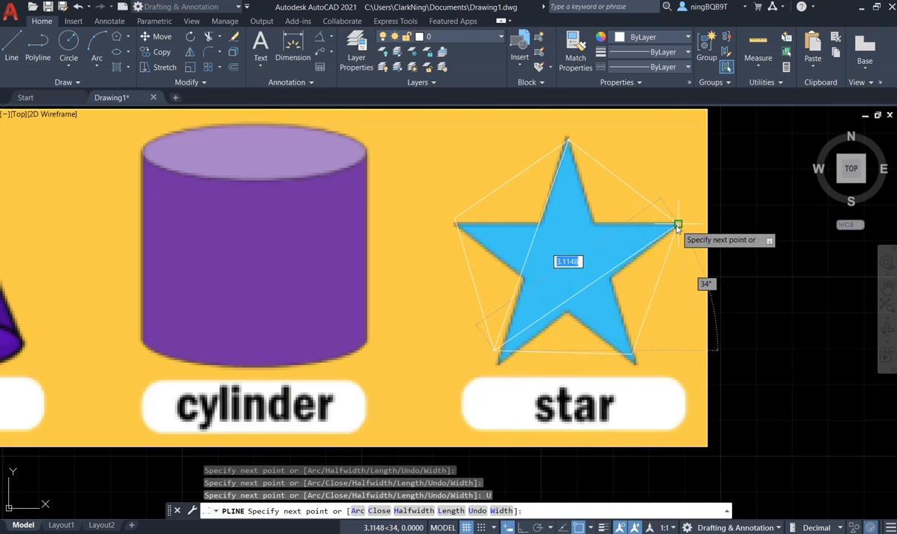
pyautogui.click(457, 220)
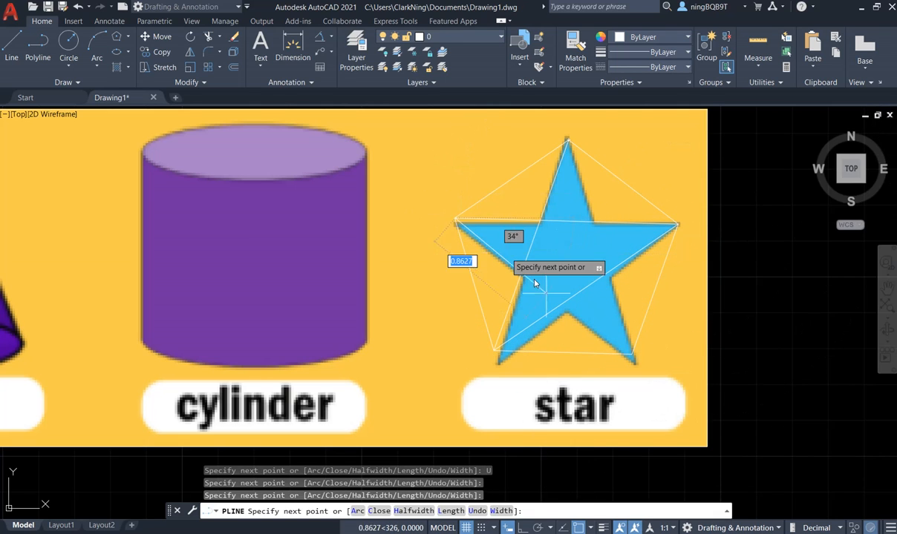
pyautogui.click(631, 355)
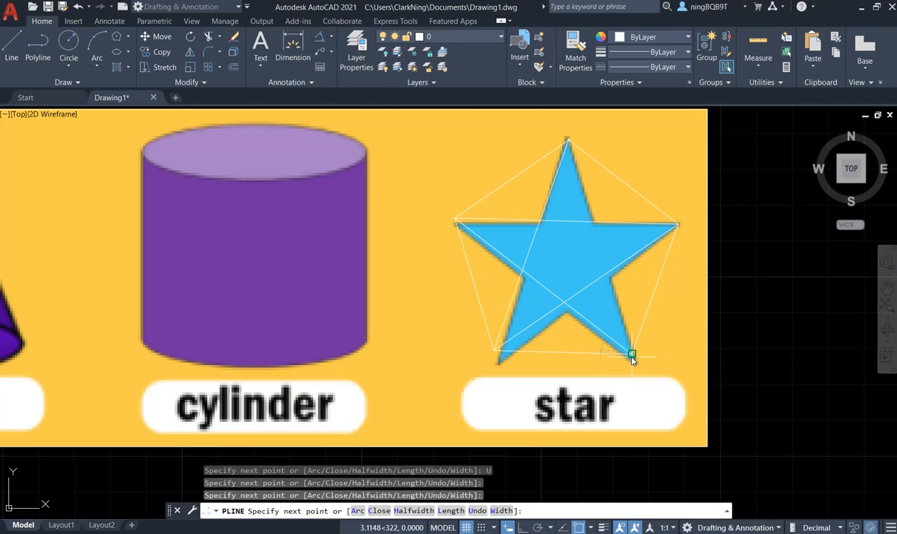
pyautogui.click(570, 144)
pyautogui.rightClick(598, 143)
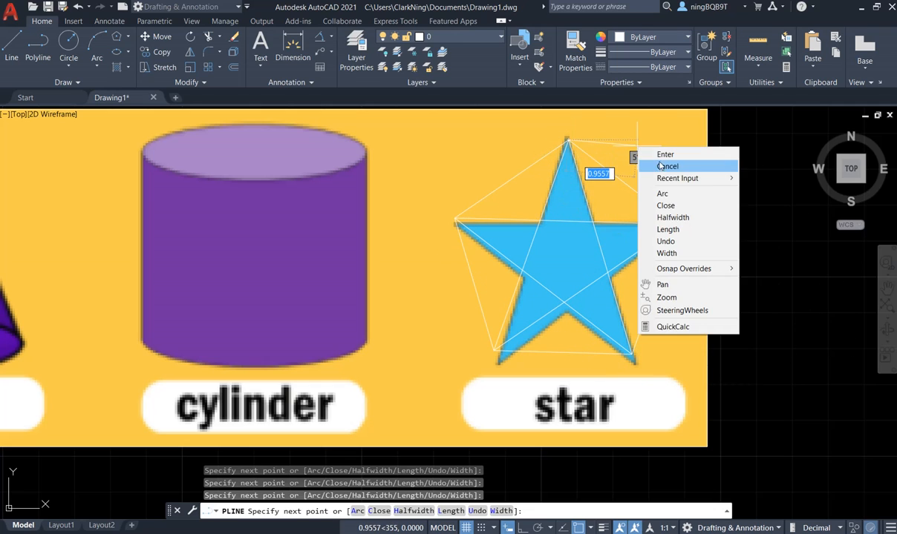
pyautogui.click(658, 156)
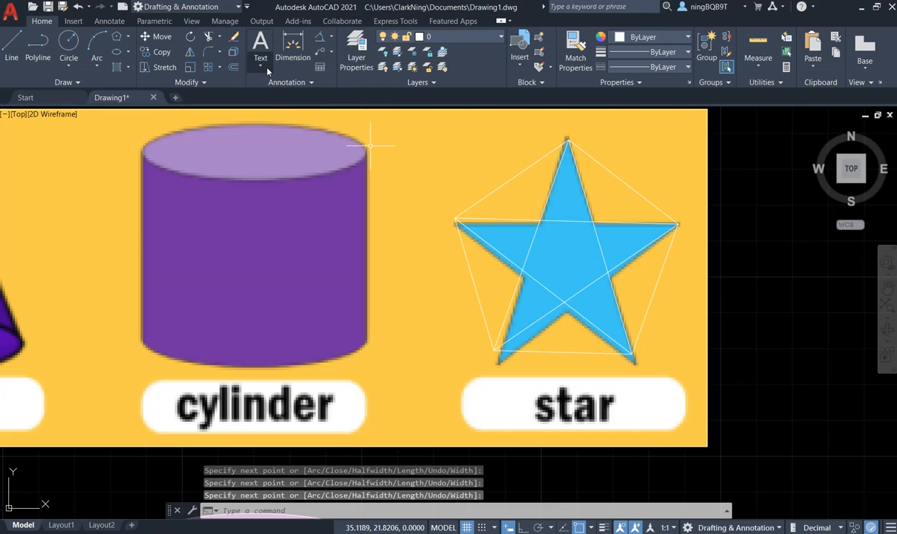
# Step: Trim away the crossing segments inside the star polyline and delete the surrounding pentagon
pyautogui.click(209, 38)
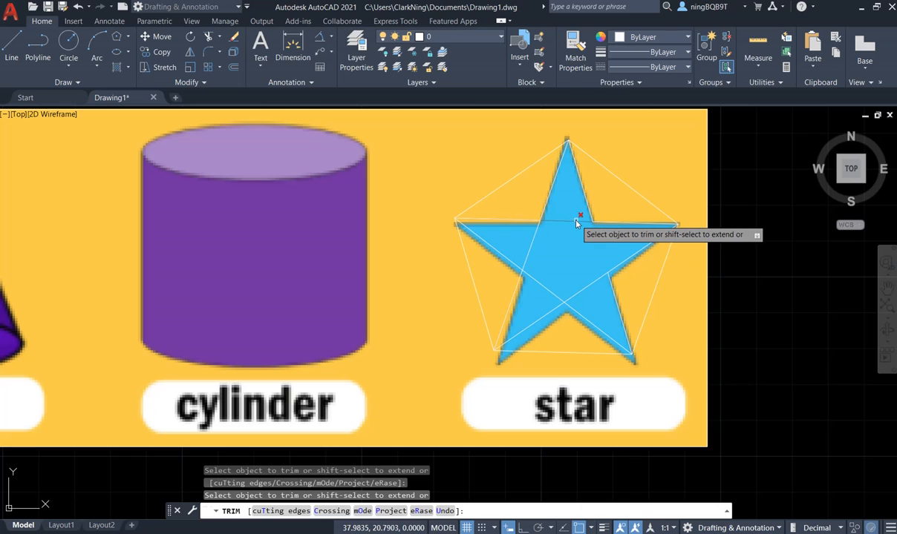
pyautogui.click(530, 245)
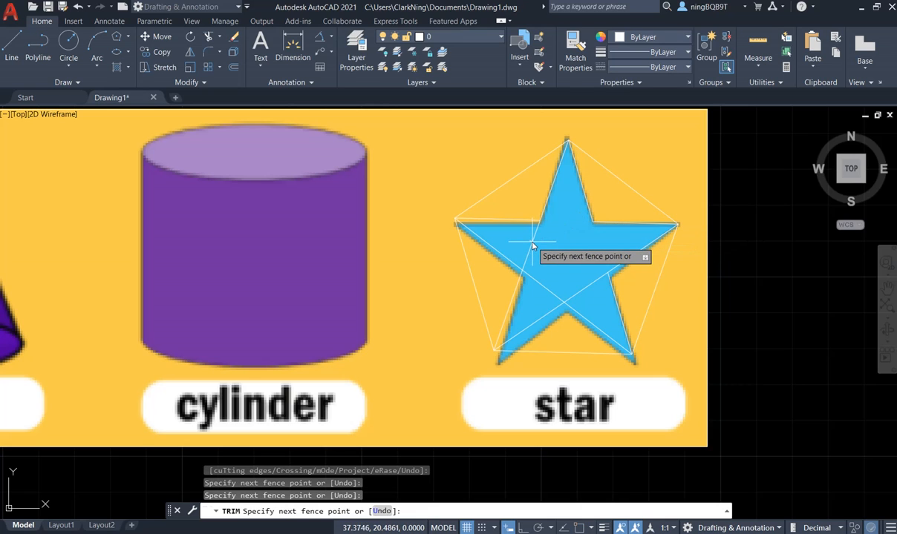
pyautogui.press('Return')
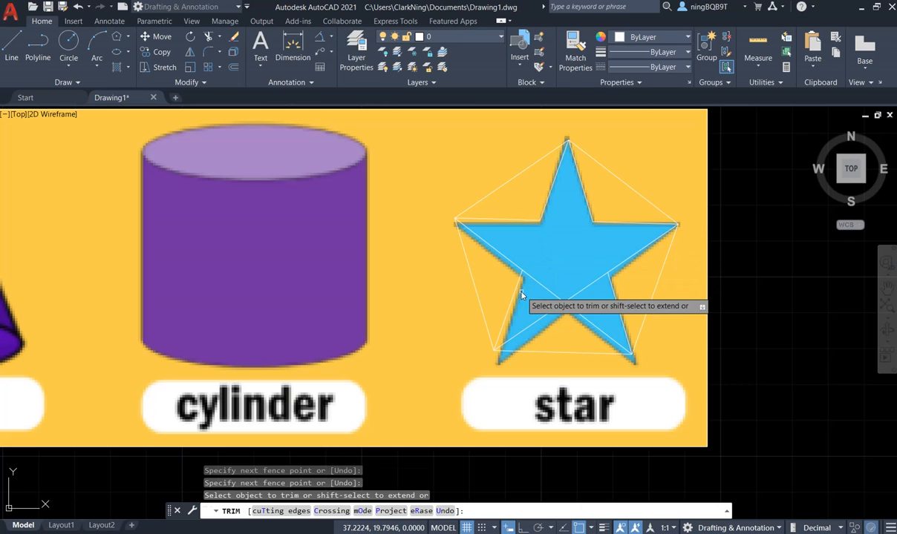
pyautogui.moveTo(534, 288); pyautogui.dragTo(541, 277)
pyautogui.moveTo(589, 297)
pyautogui.mouseDown()
pyautogui.moveTo(584, 286)
pyautogui.moveTo(627, 256)
pyautogui.mouseUp()
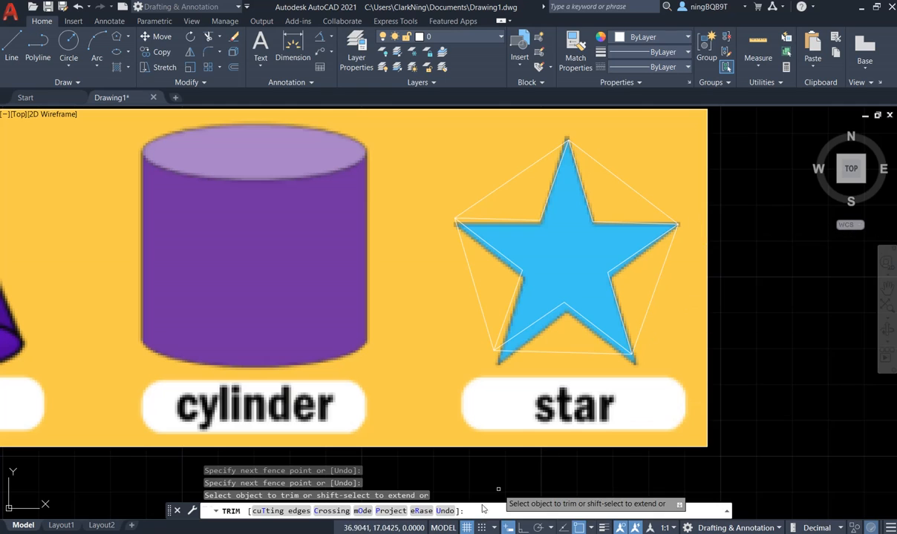
pyautogui.rightClick(731, 295)
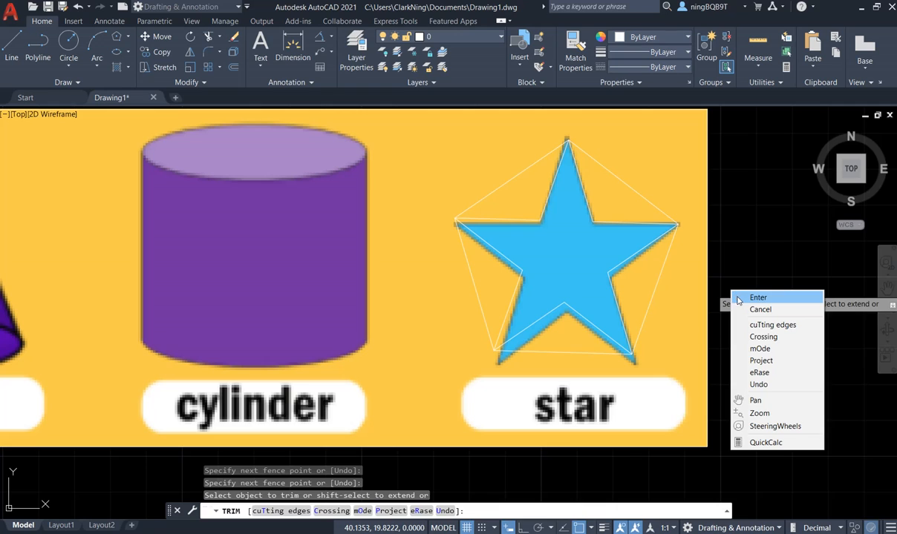
pyautogui.click(757, 297)
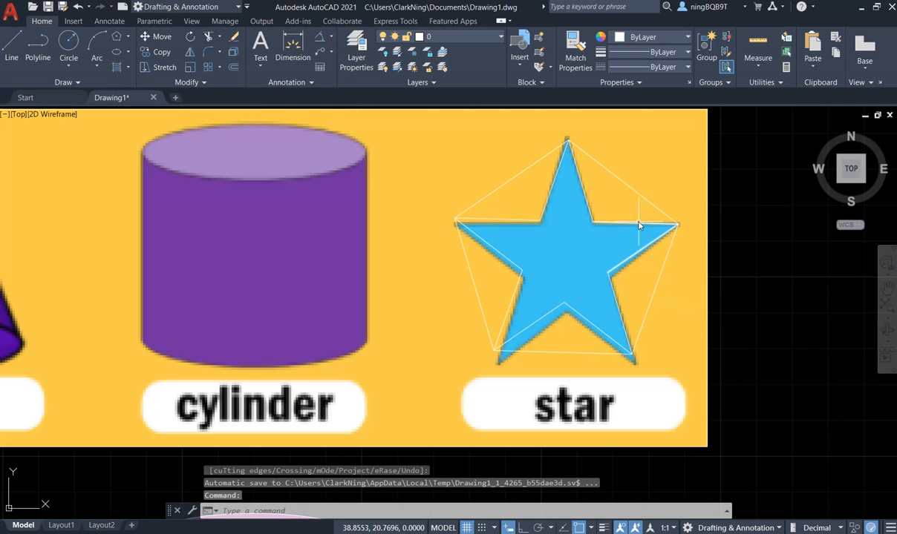
pyautogui.click(622, 182)
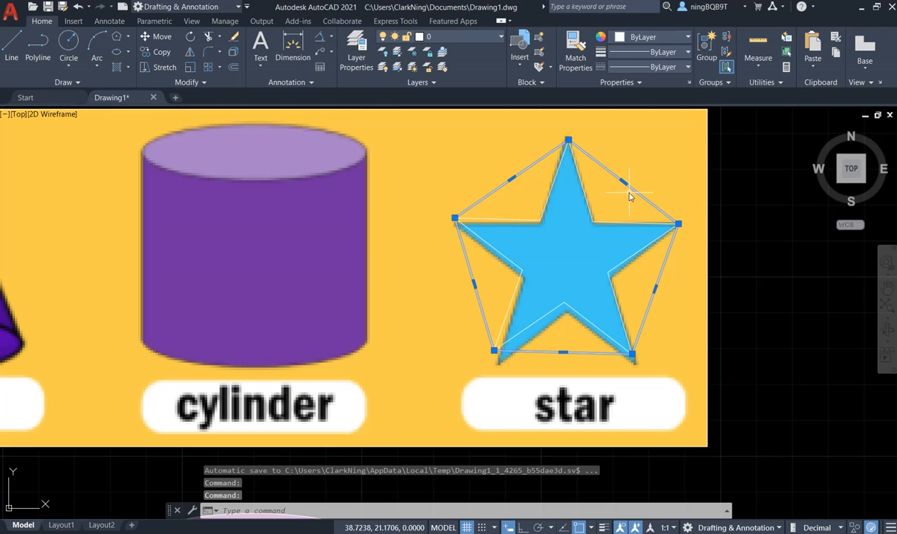
pyautogui.press('Delete')
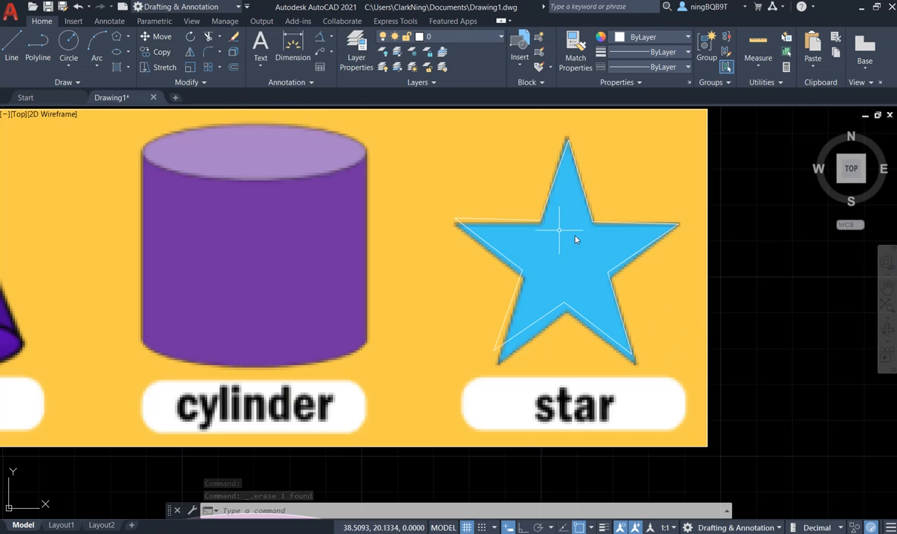
# Step: Join all the trimmed segments of the star's outline into a single polyline
pyautogui.click(192, 81)
pyautogui.click(193, 112)
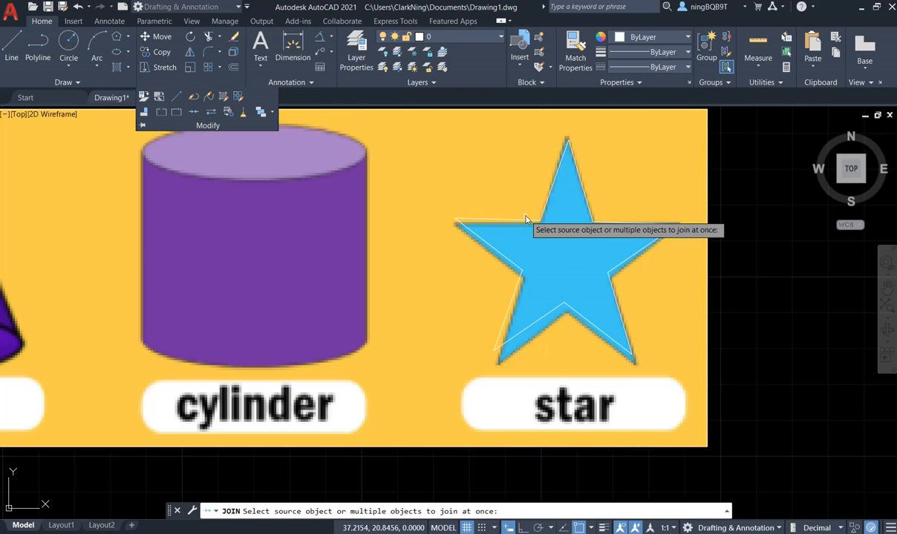
pyautogui.click(546, 204)
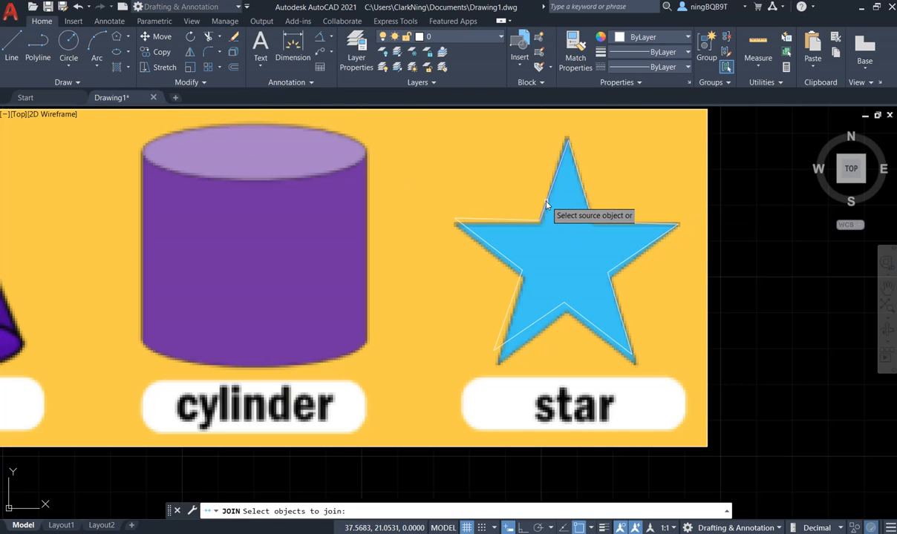
pyautogui.click(586, 208)
pyautogui.click(492, 247)
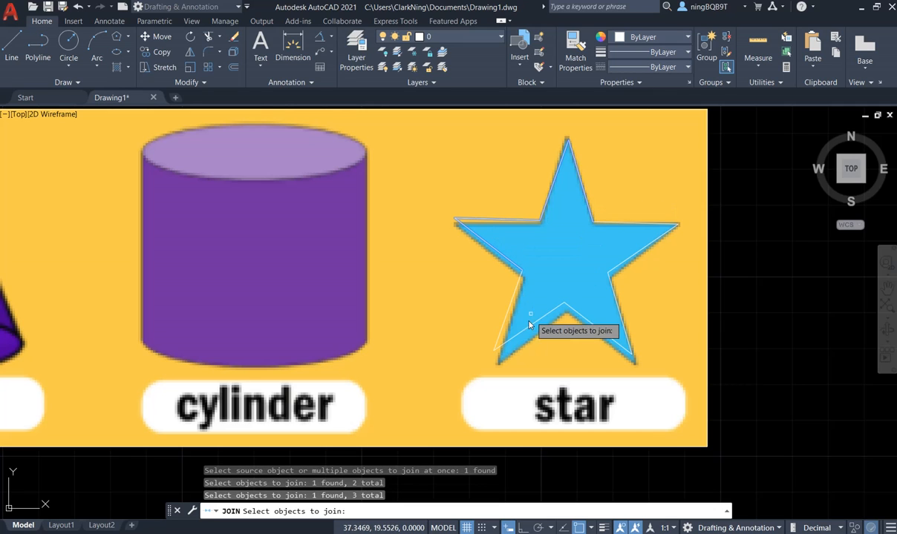
pyautogui.click(596, 324)
pyautogui.click(626, 262)
pyautogui.click(627, 258)
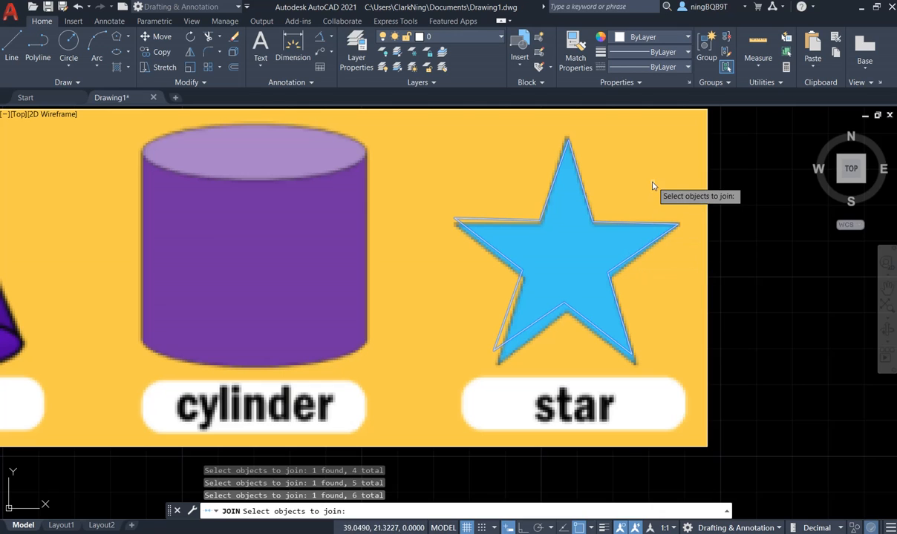
pyautogui.press('Return')
pyautogui.scroll(-2, 604, 225)
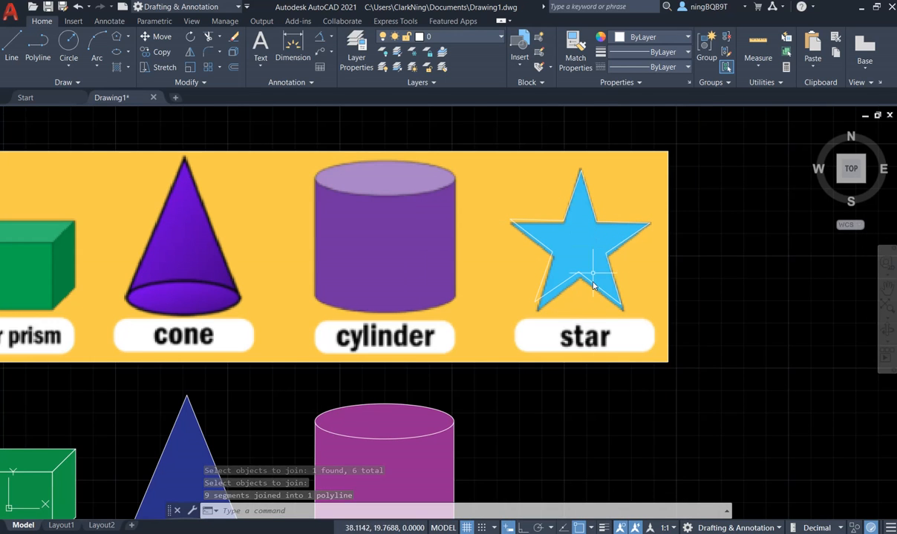
pyautogui.scroll(-2, 579, 401)
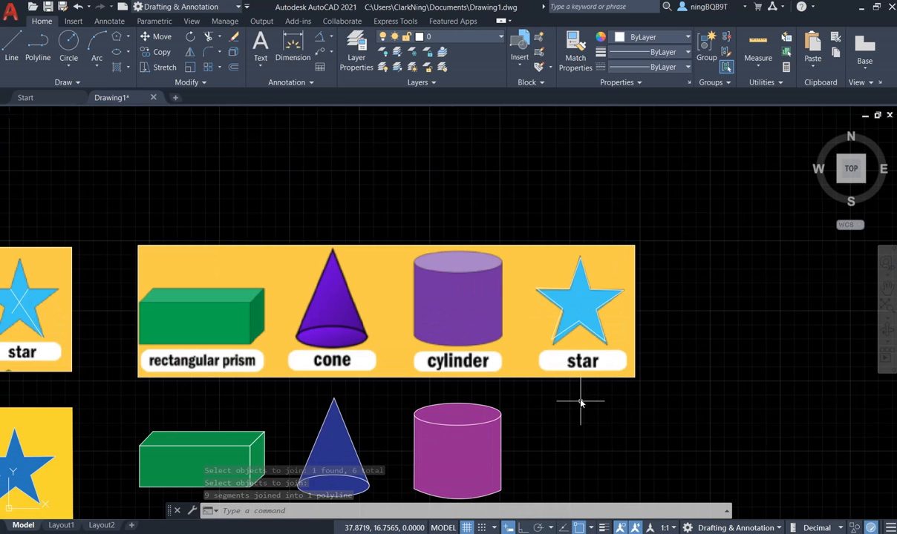
# Step: Move the star outline about 5.05 units down from the reference image to the row of traced shapes, beside the cylinder
pyautogui.click(158, 37)
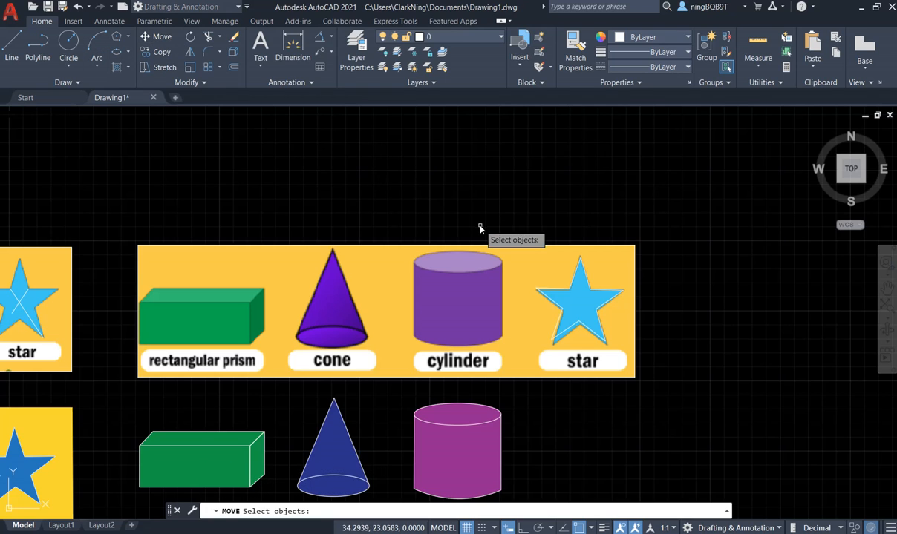
pyautogui.click(594, 292)
pyautogui.press('Return')
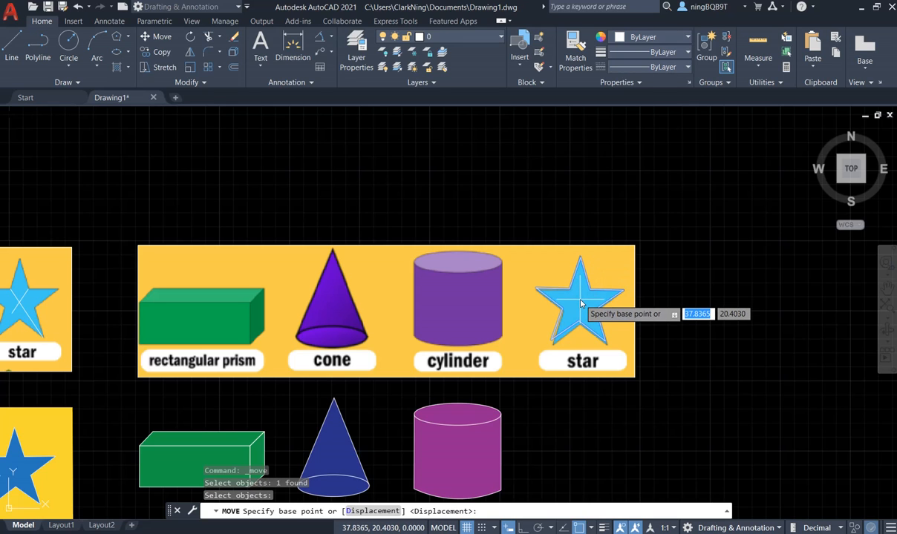
pyautogui.click(581, 301)
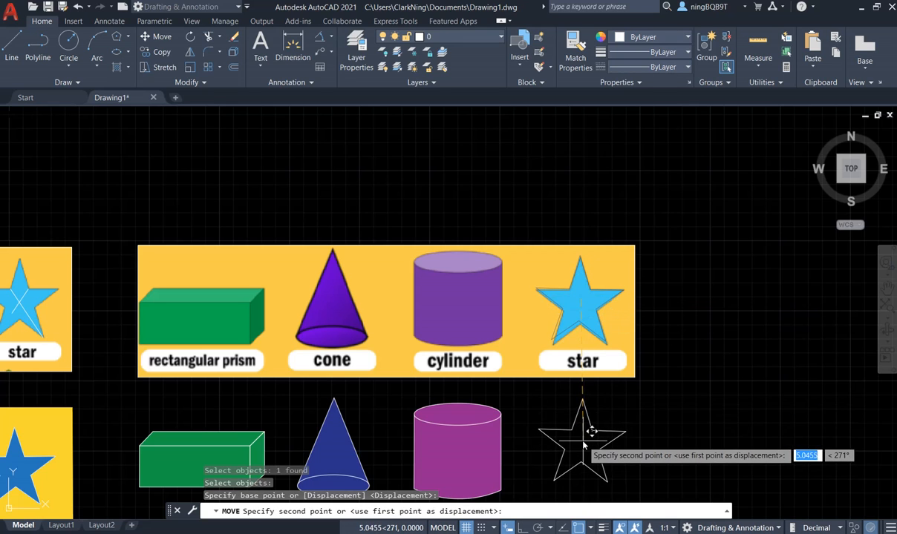
pyautogui.click(583, 442)
pyautogui.scroll(-2, 702, 397)
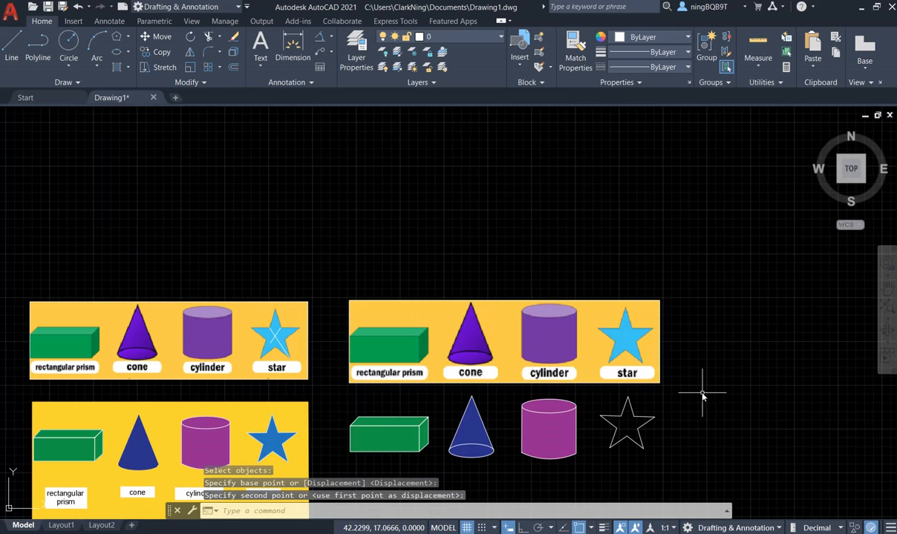
# Step: Fill the moved star outline with a solid hatch in blue 39,118,187 and finish the hatch
pyautogui.scroll(2, 670, 457)
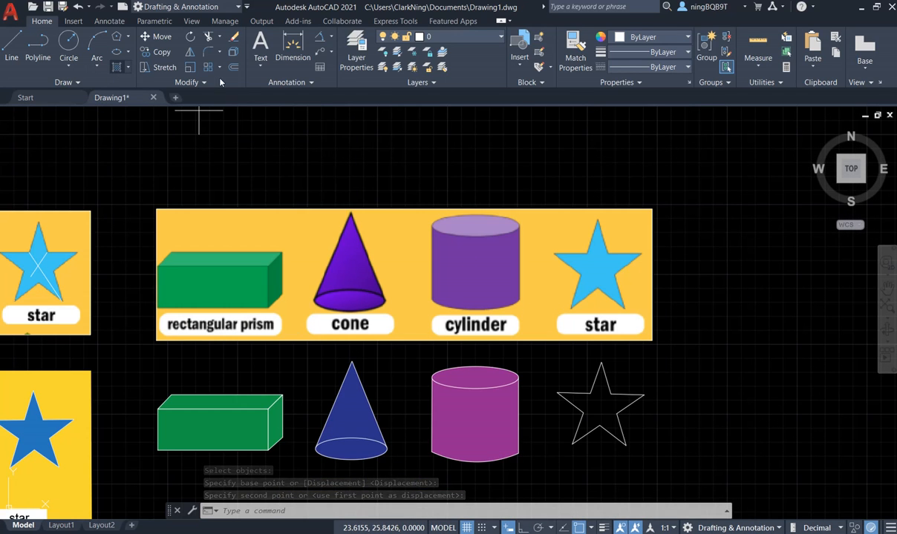
pyautogui.write('h')
pyautogui.press('Return')
pyautogui.click(340, 52)
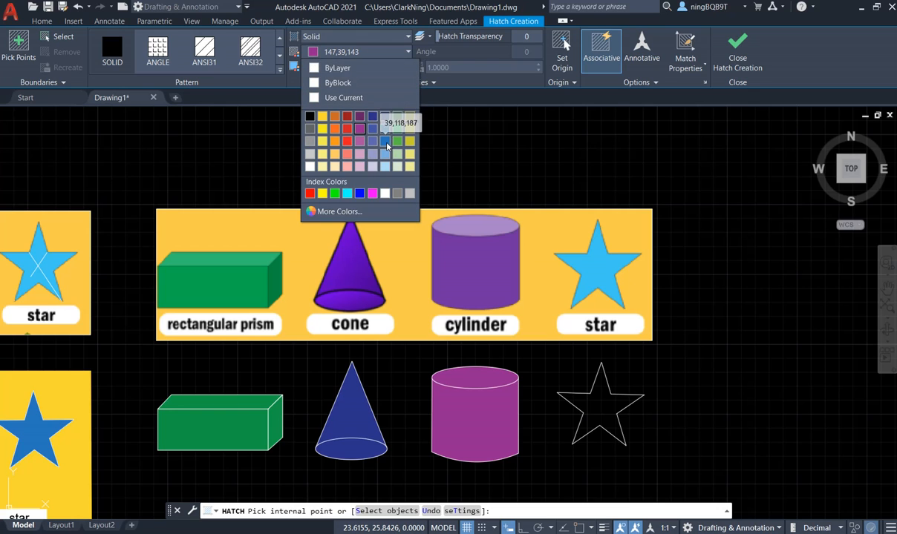
pyautogui.click(382, 137)
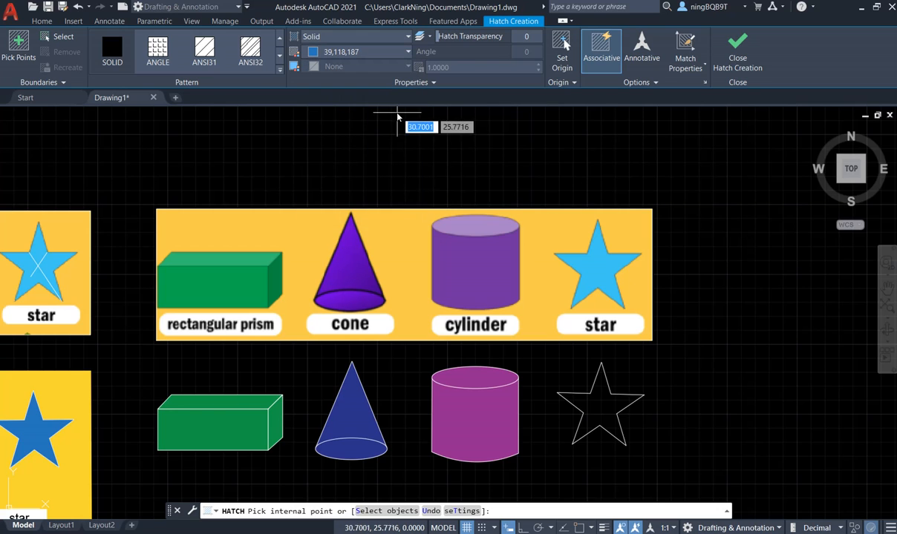
pyautogui.click(597, 419)
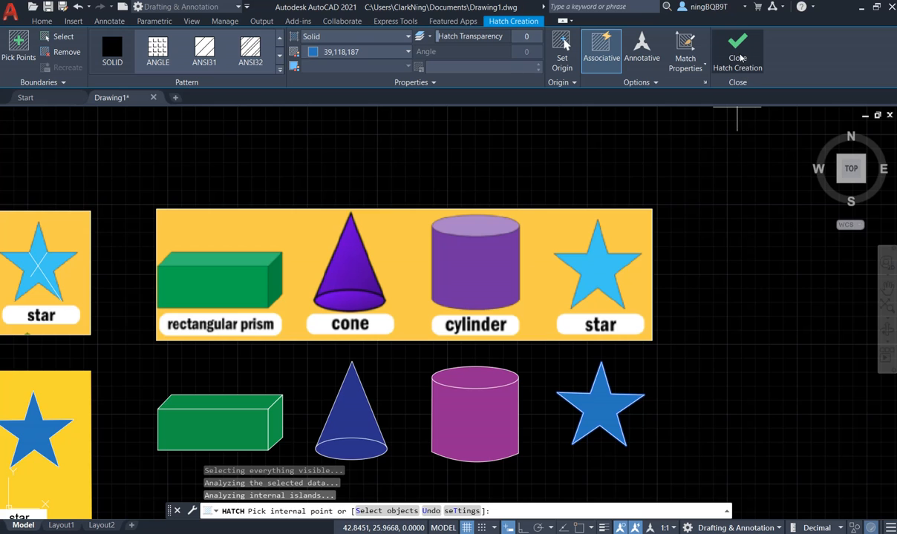
pyautogui.click(737, 55)
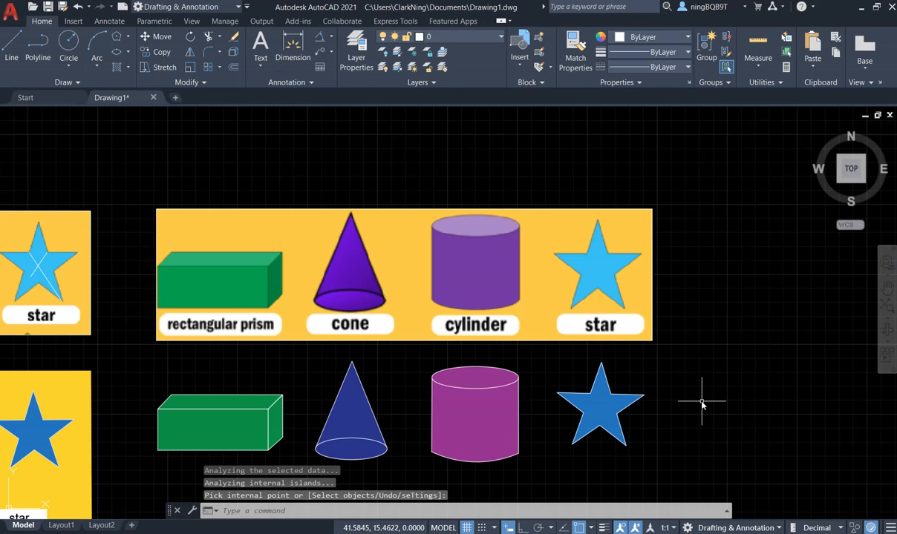
# Step: Add multiline text "rectangular prism" at height 0.3 below the traced green prism, in a box about 3.6 units across its diagonal
pyautogui.scroll(-2, 700, 403)
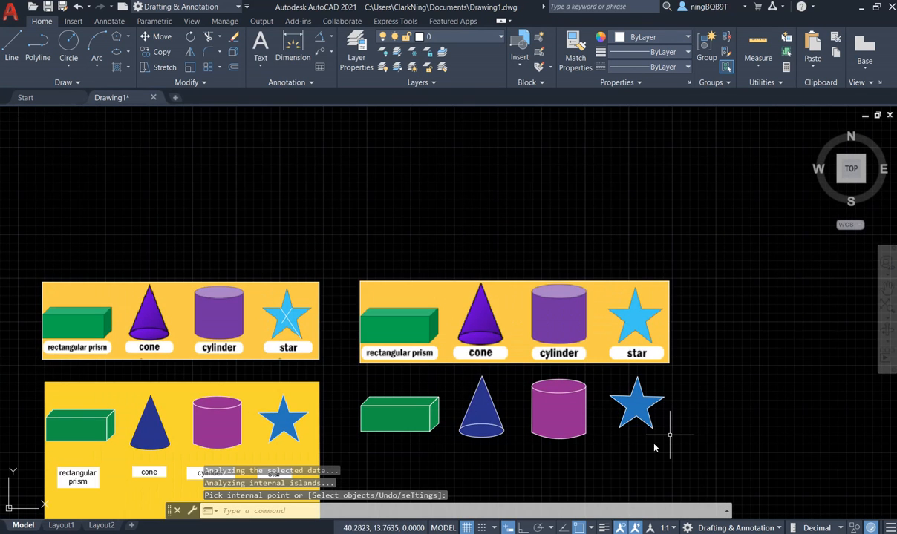
pyautogui.scroll(-2, 668, 438)
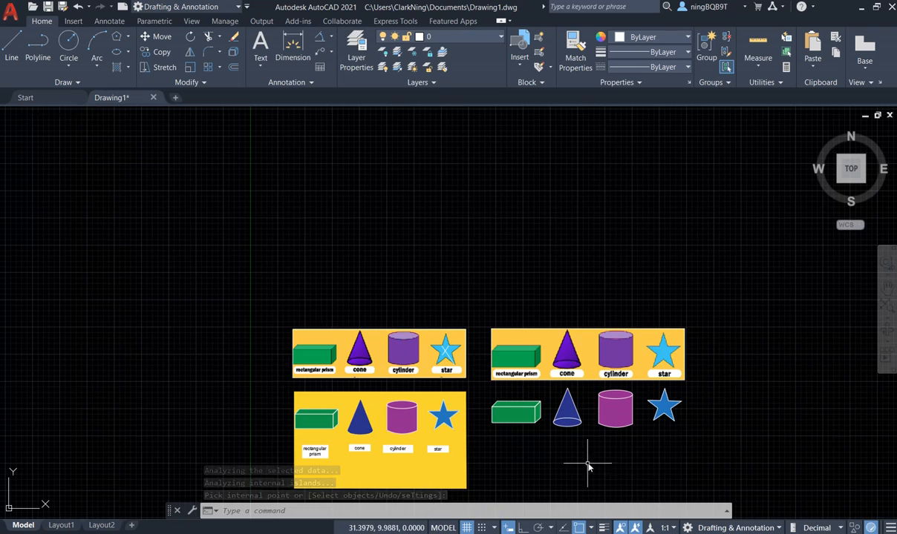
pyautogui.scroll(2, 586, 465)
pyautogui.scroll(2, 549, 473)
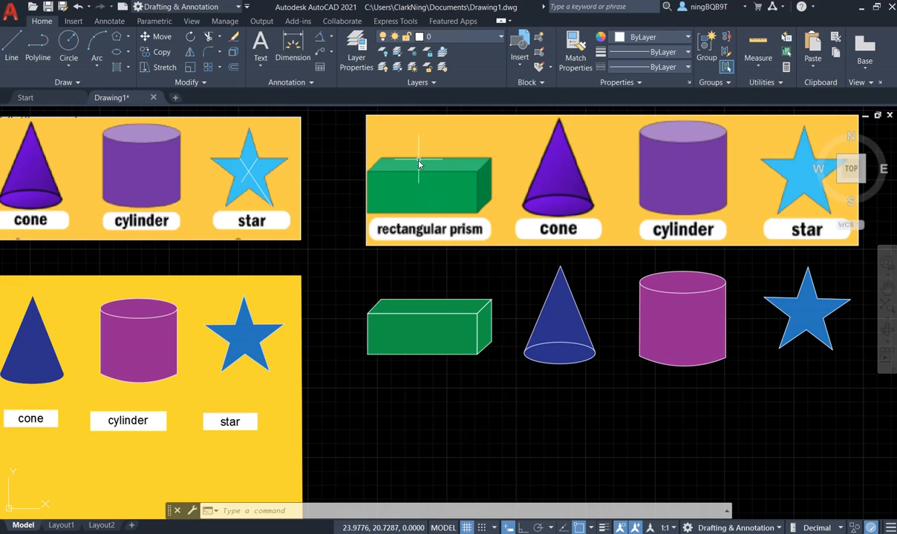
pyautogui.click(260, 67)
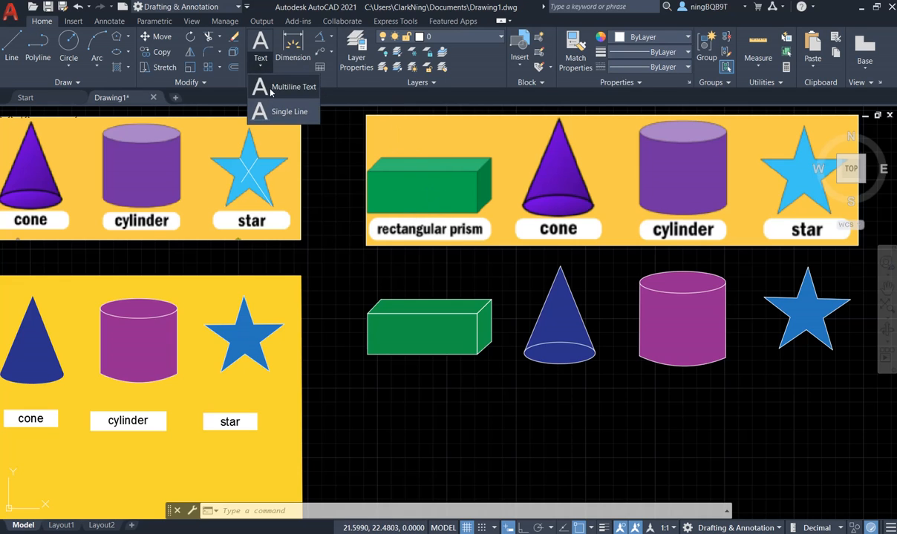
pyautogui.click(274, 88)
pyautogui.click(366, 394)
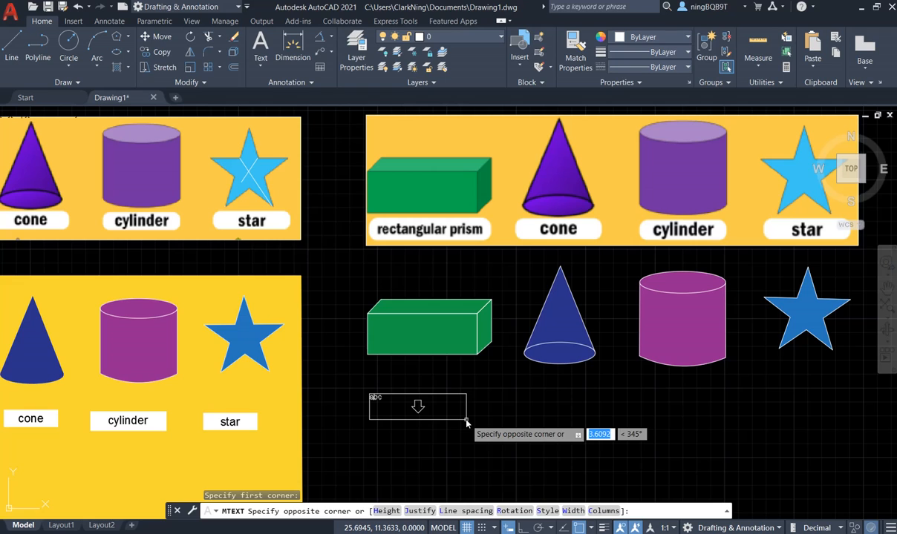
pyautogui.click(466, 423)
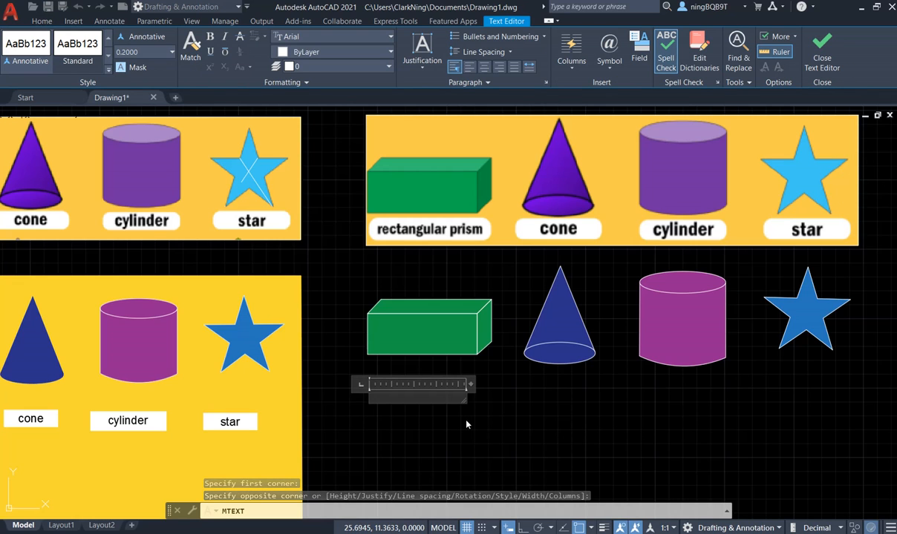
pyautogui.click(150, 53)
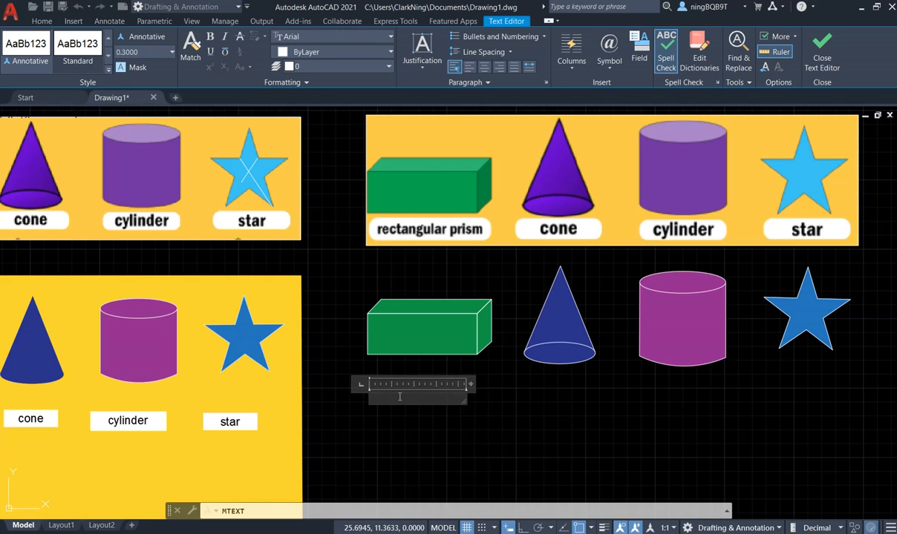
pyautogui.write('rectangular prism')
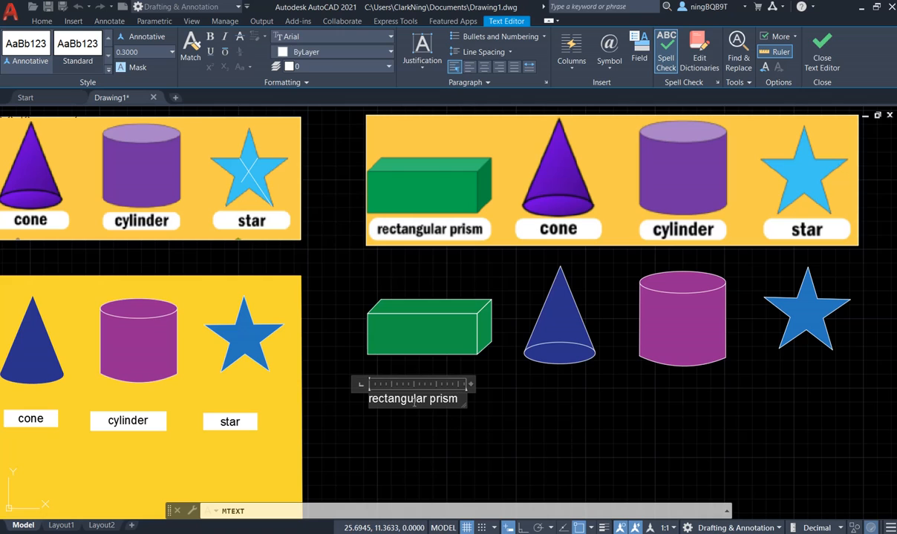
# Step: Centre the "rectangular prism" text in its box and set its colour to black (0,0,0)
pyautogui.click(485, 68)
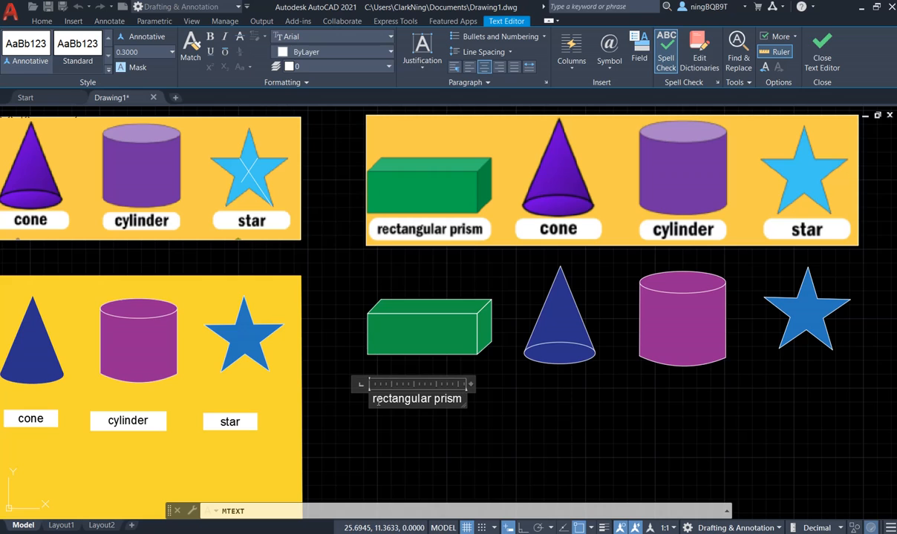
pyautogui.moveTo(373, 399); pyautogui.dragTo(462, 401)
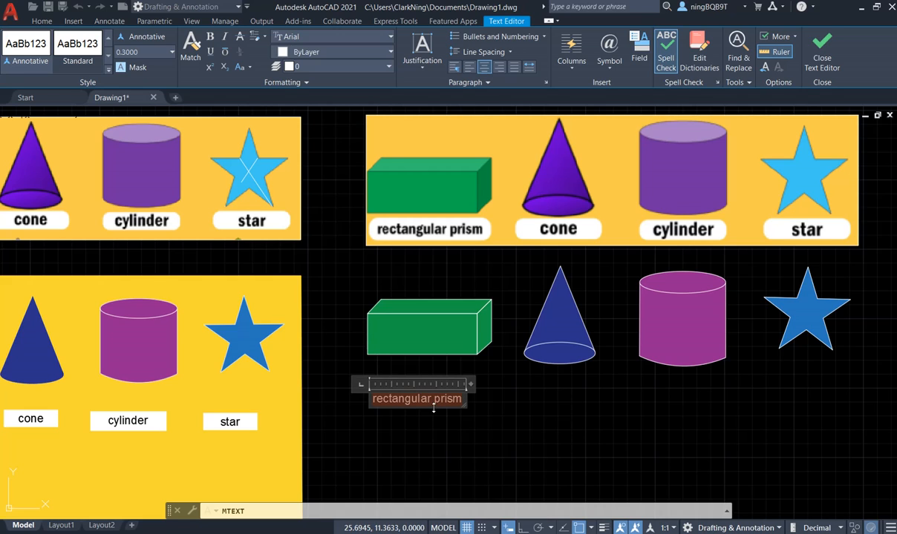
pyautogui.click(340, 53)
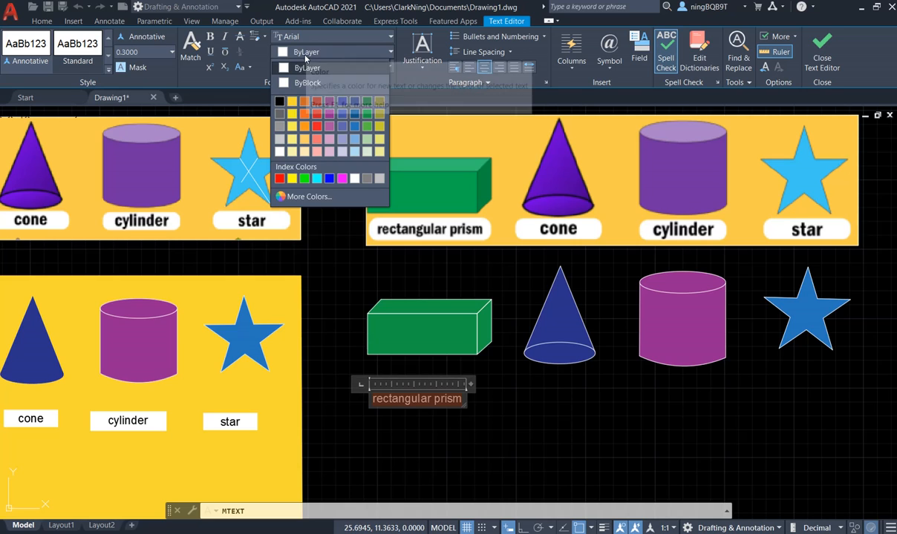
pyautogui.click(280, 102)
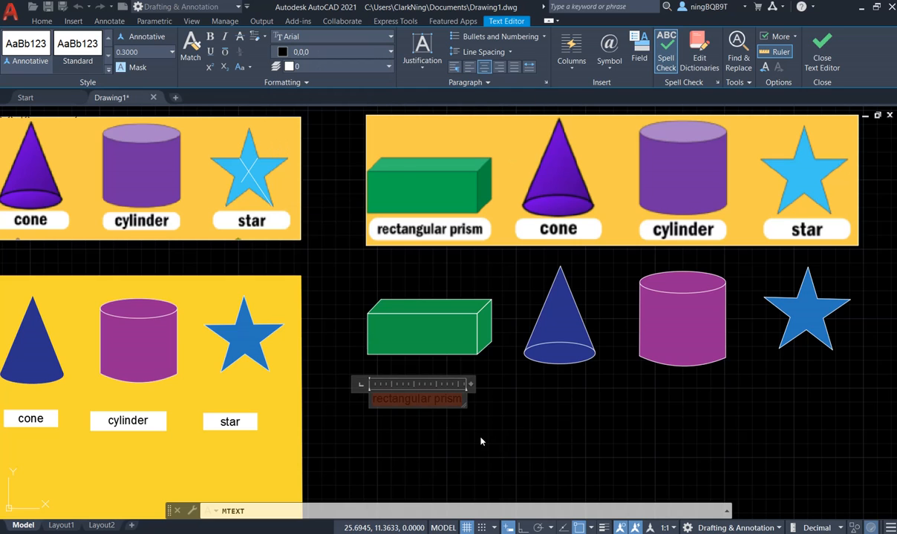
# Step: Give the "rectangular prism" label a white background mask with a border offset factor of 1.5 and finish the text
pyautogui.click(459, 401)
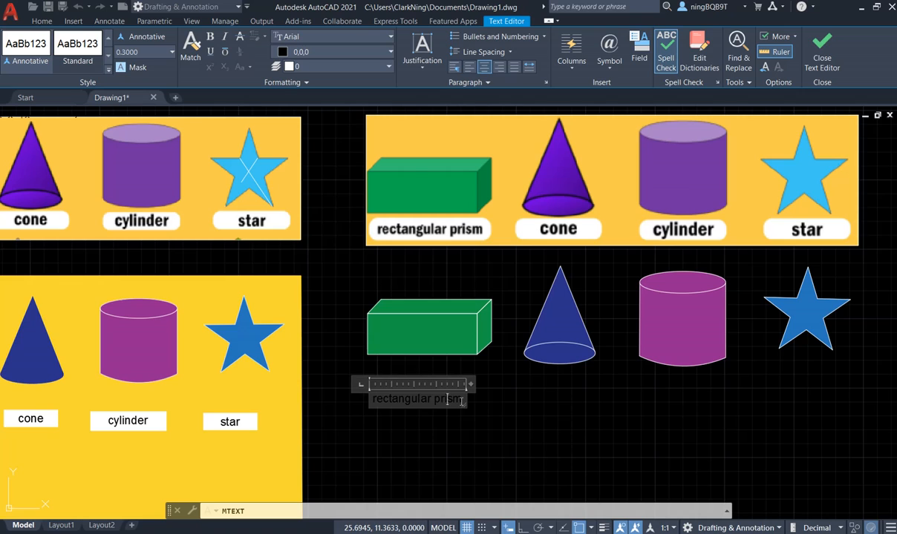
pyautogui.moveTo(461, 402); pyautogui.dragTo(424, 399)
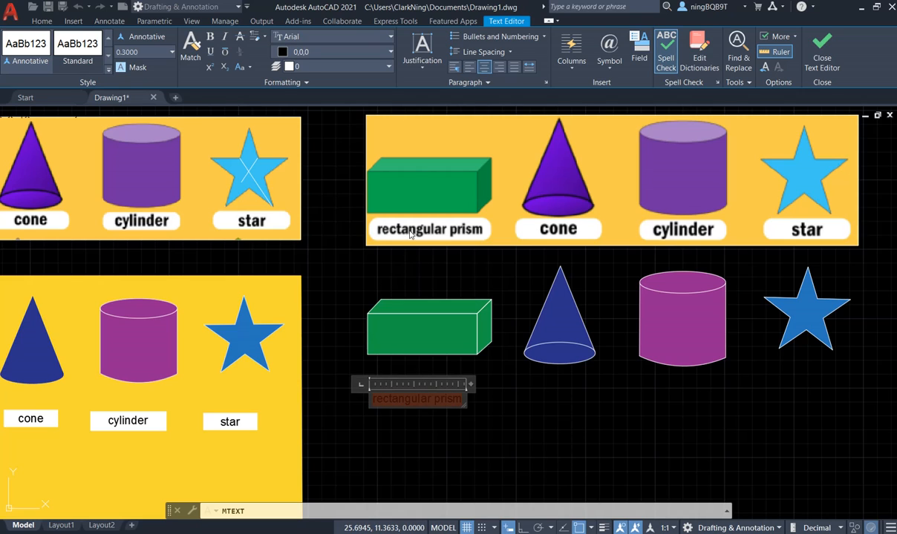
pyautogui.click(135, 69)
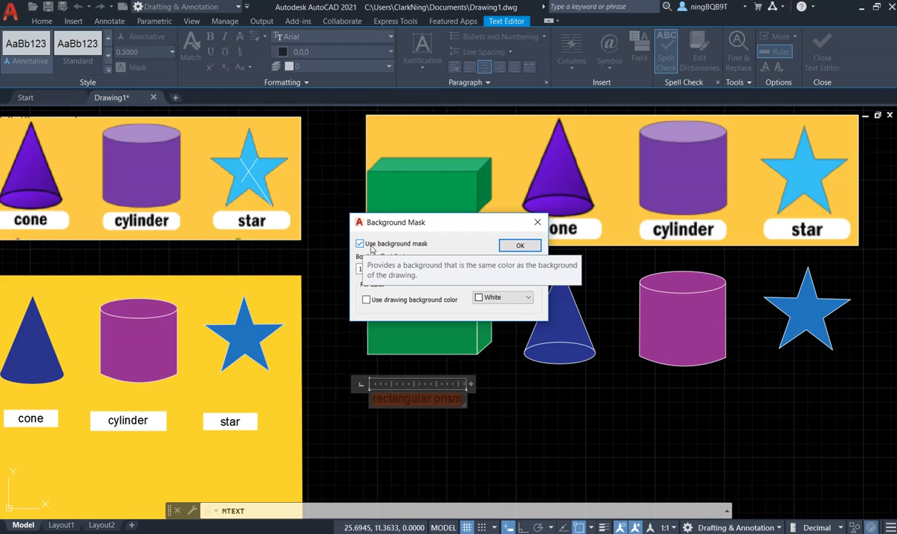
pyautogui.click(495, 298)
pyautogui.click(488, 365)
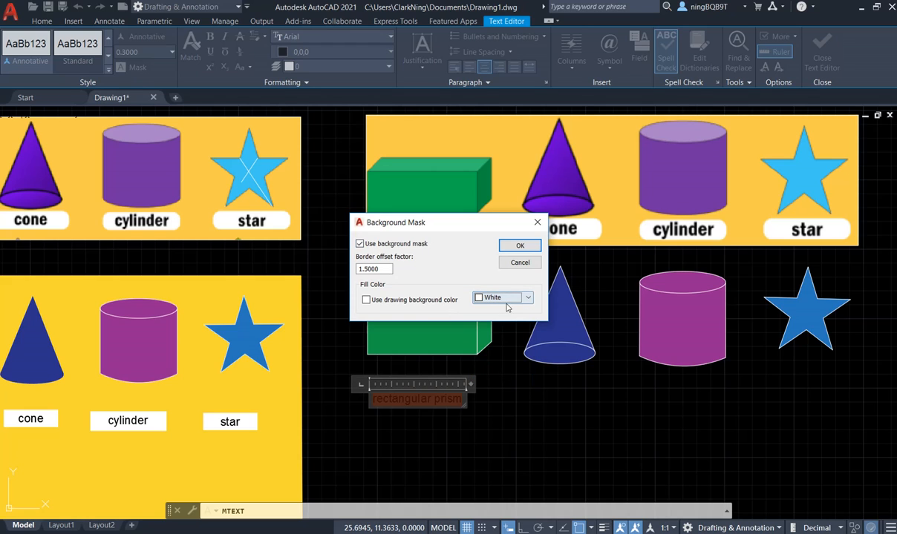
pyautogui.click(519, 246)
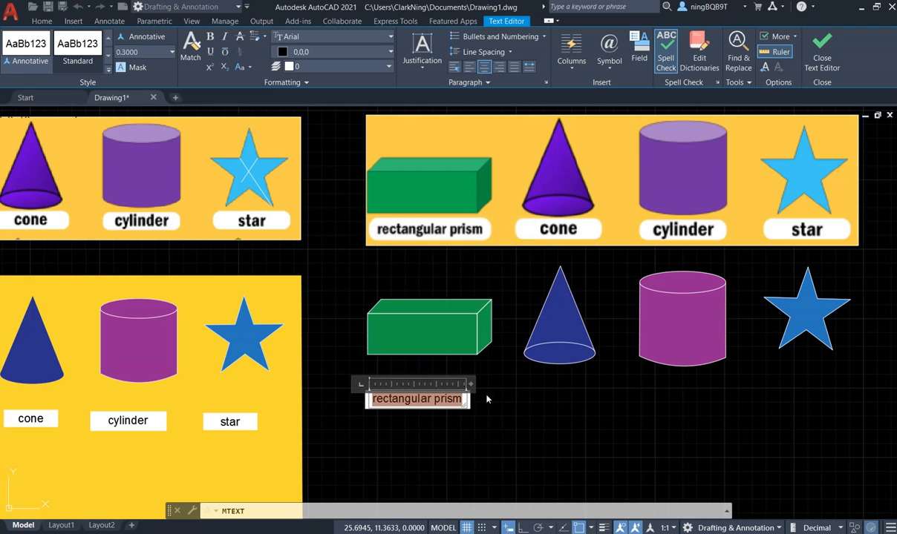
pyautogui.click(459, 421)
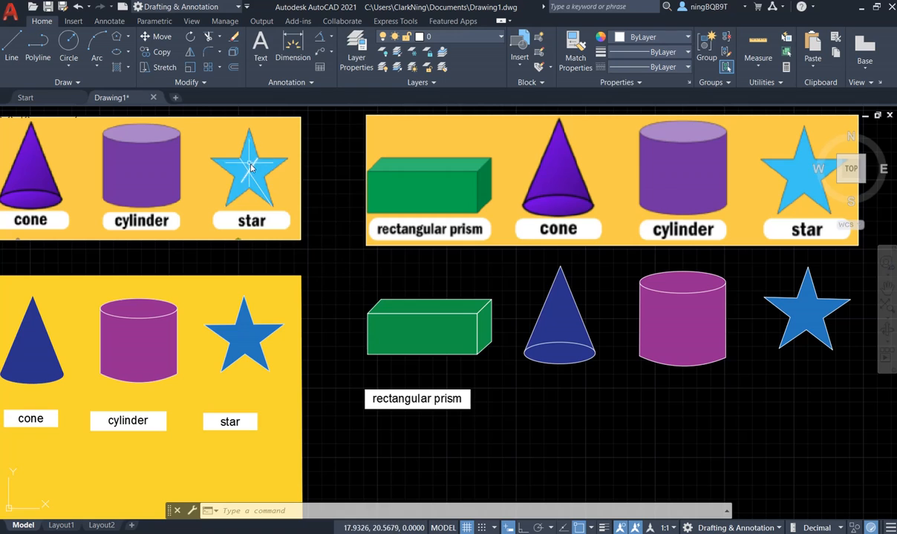
# Step: Copy the "rectangular prism" label three times, placing one copy below each of the traced cone, cylinder and star
pyautogui.click(154, 54)
pyautogui.click(424, 401)
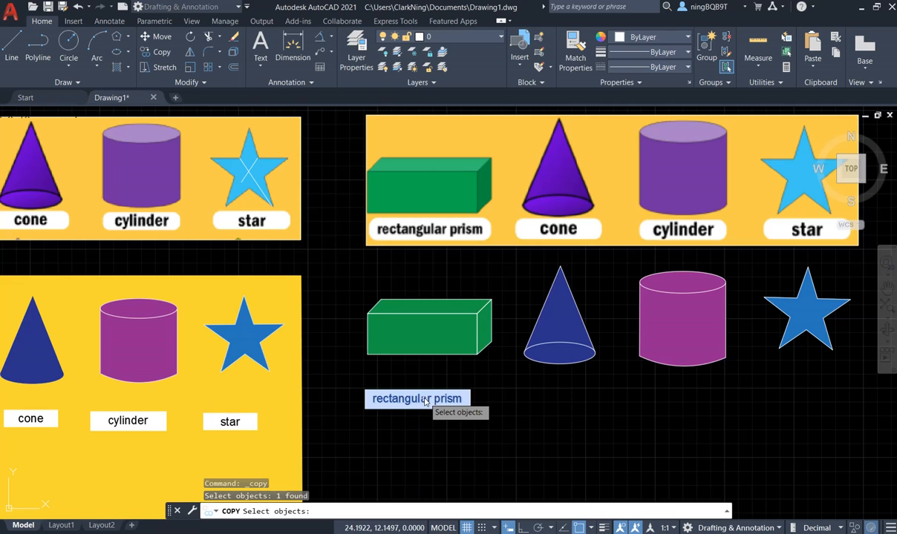
pyautogui.press('Return')
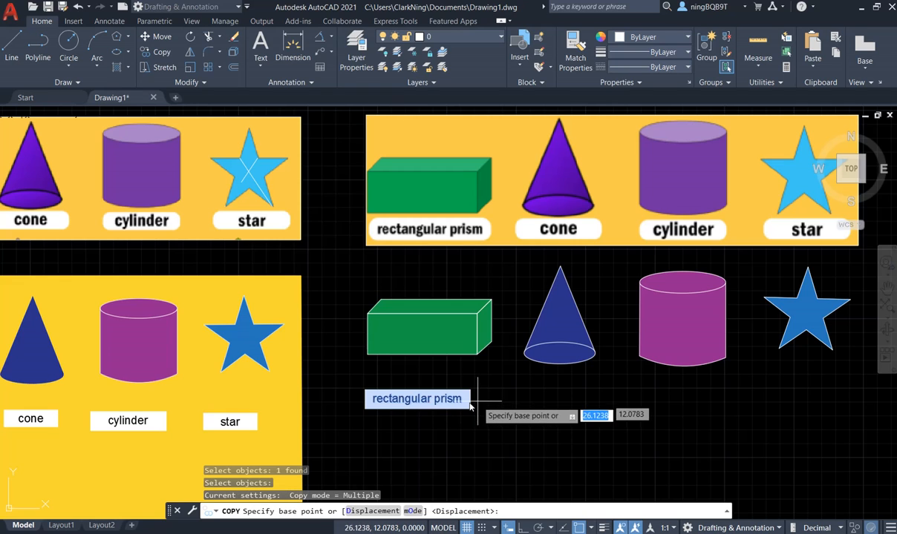
pyautogui.click(414, 402)
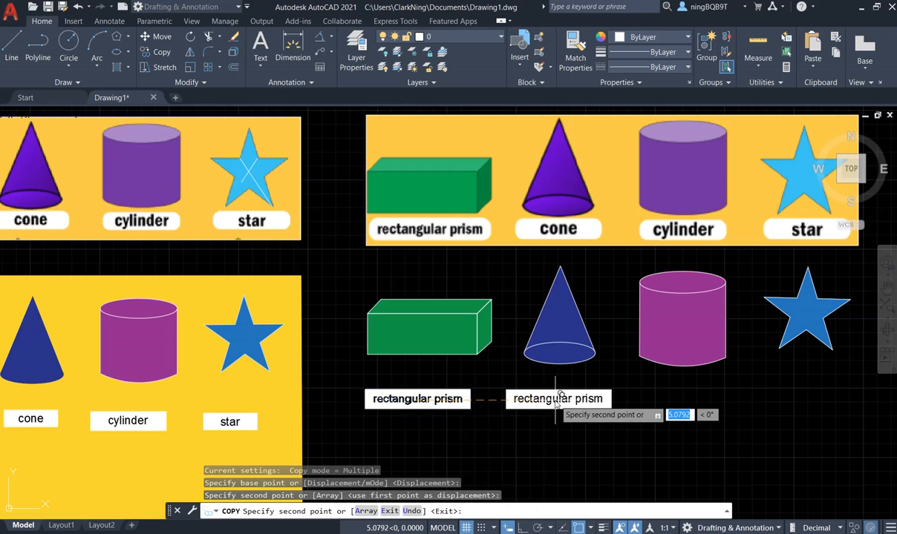
pyautogui.click(687, 402)
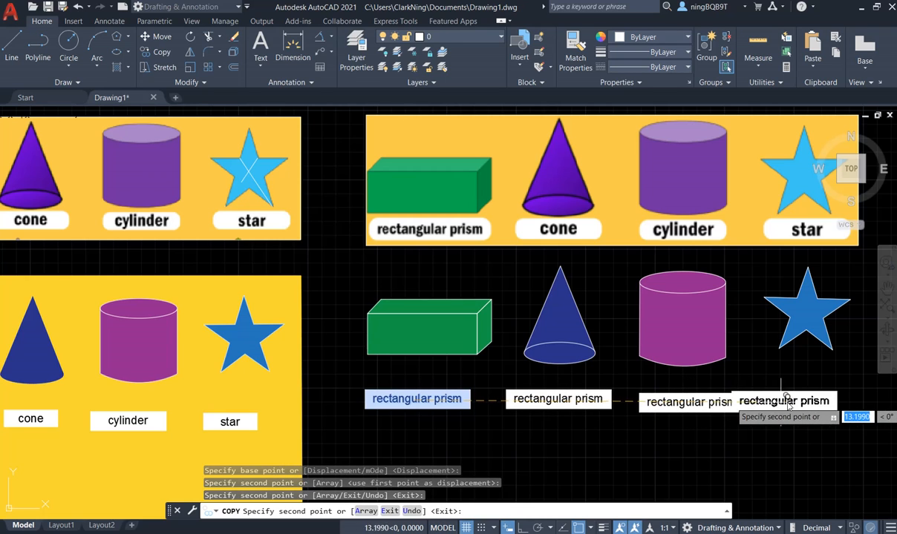
pyautogui.click(814, 399)
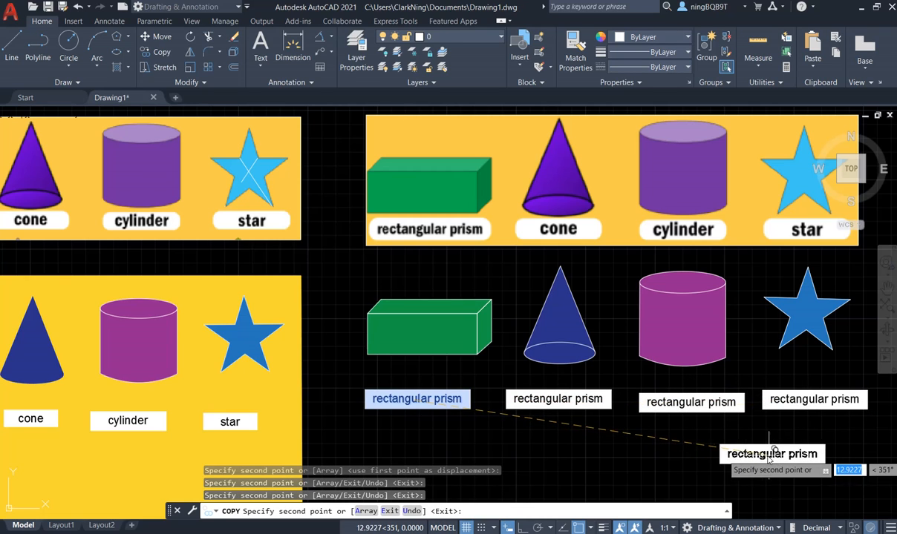
pyautogui.rightClick(747, 448)
pyautogui.moveTo(791, 317)
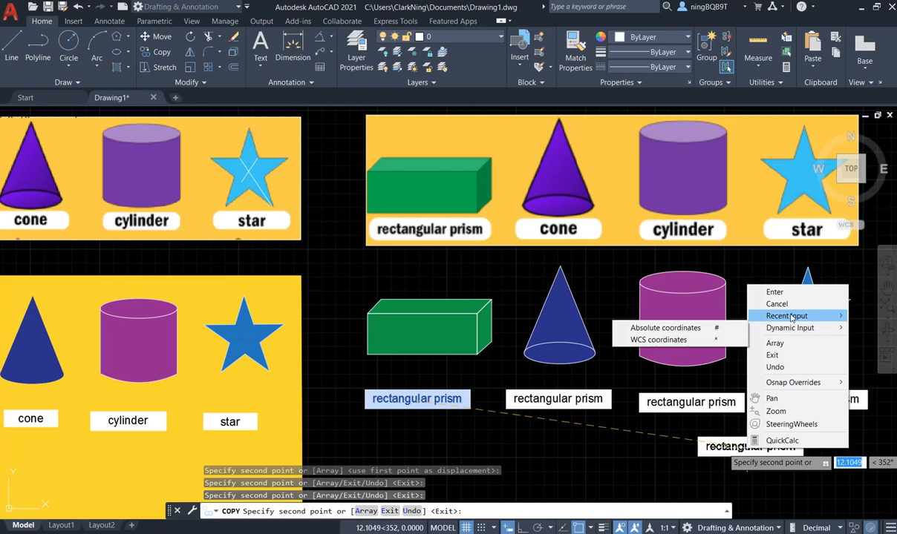
pyautogui.click(782, 293)
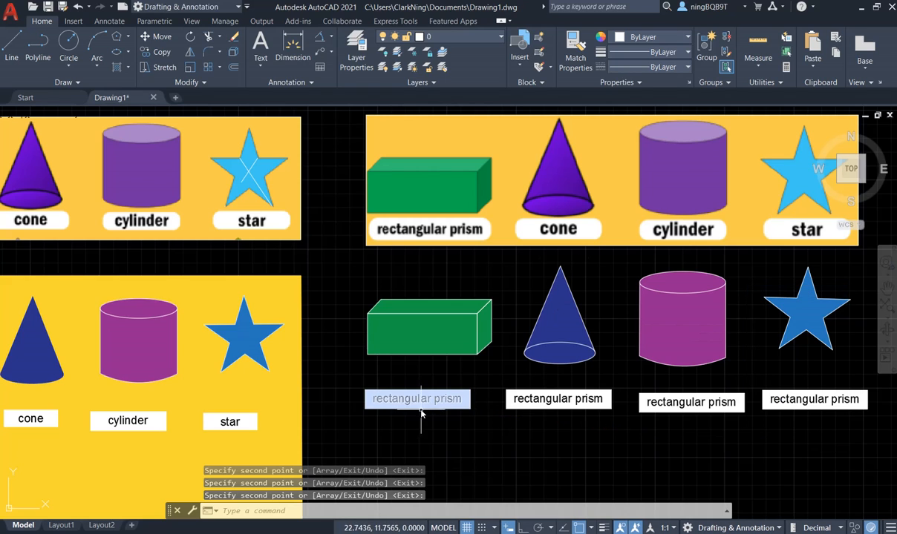
# Step: Replace the text of the label below the traced cone with "cone" and centre it in its box
pyautogui.click(568, 399)
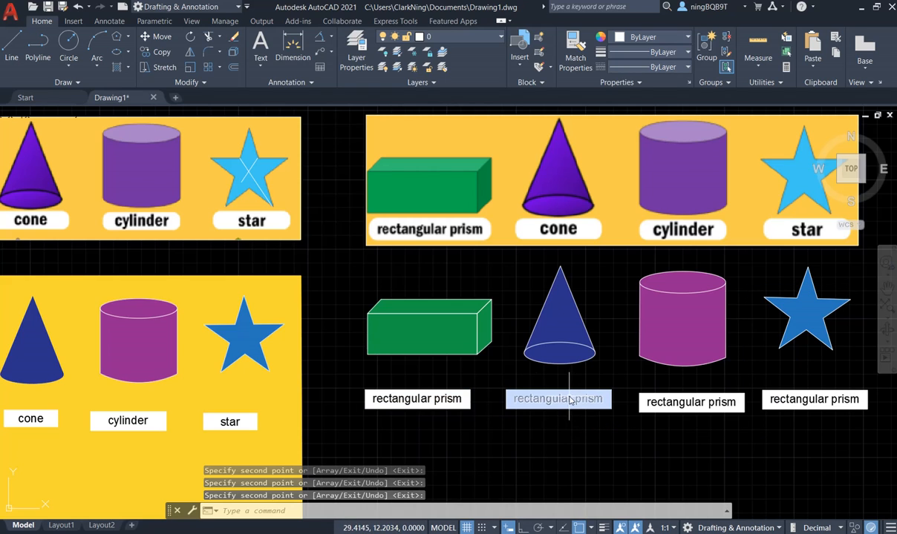
pyautogui.doubleClick(566, 403)
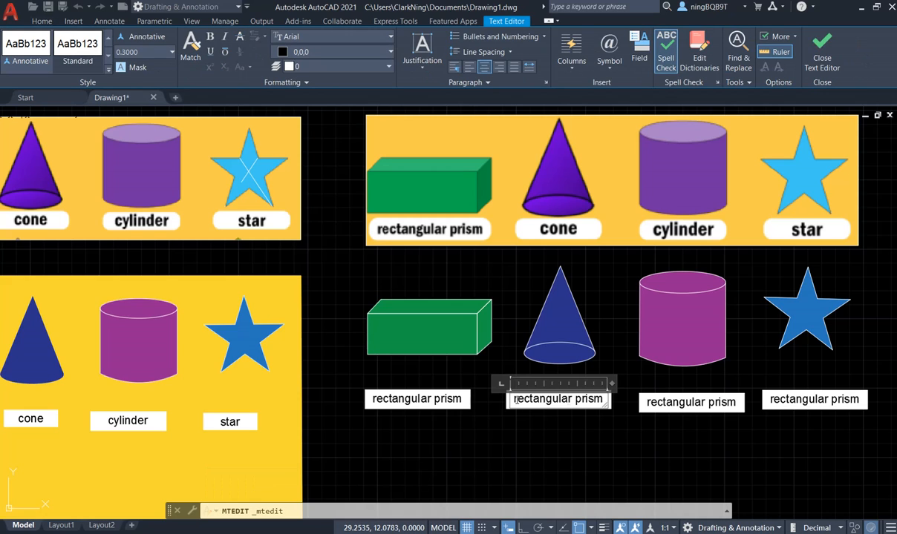
pyautogui.press('Delete')
pyautogui.press('Delete')
pyautogui.press('Delete')
pyautogui.press('Delete')
pyautogui.press('Delete')
pyautogui.press('Delete')
pyautogui.press('Delete')
pyautogui.press('Delete')
pyautogui.press('Delete')
pyautogui.press('Delete')
pyautogui.press('Delete')
pyautogui.press('Delete')
pyautogui.press('Delete')
pyautogui.press('Delete')
pyautogui.press('Delete')
pyautogui.press('Delete')
pyautogui.press('Delete')
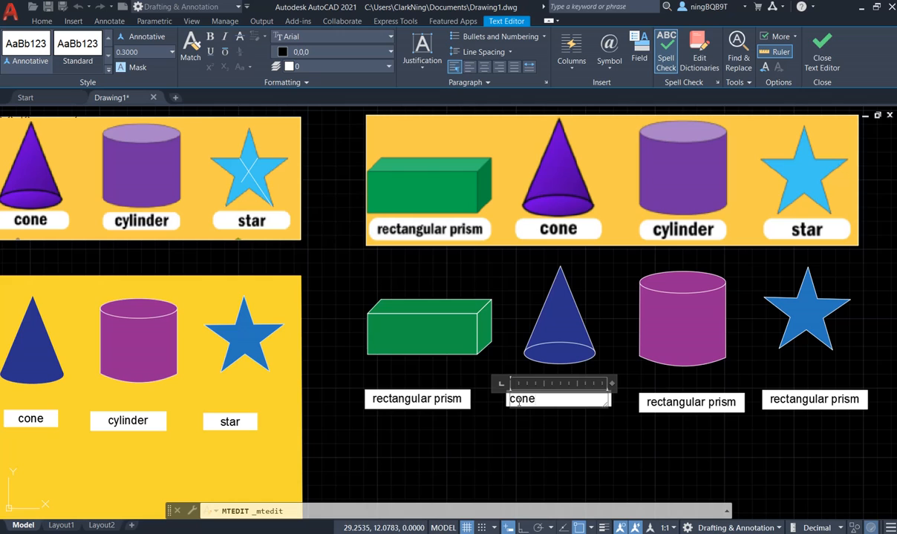
pyautogui.click(484, 68)
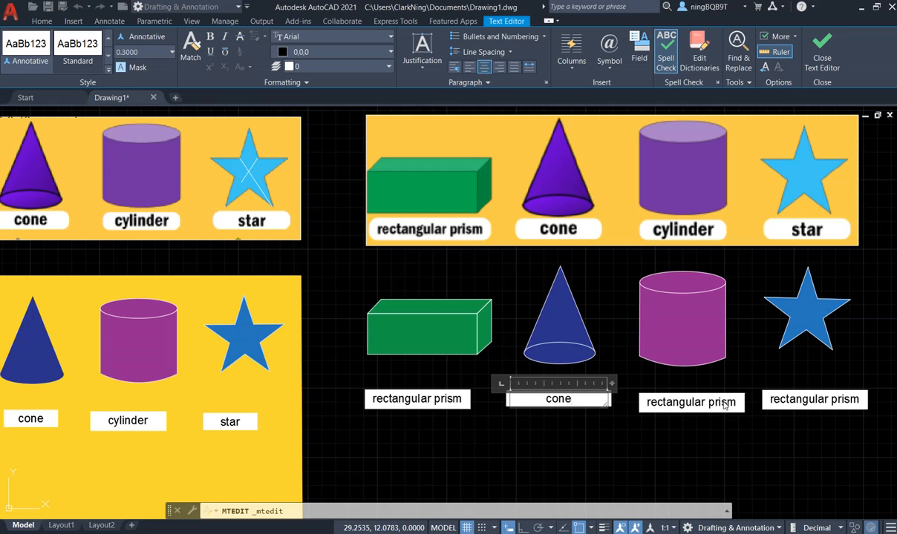
pyautogui.click(679, 407)
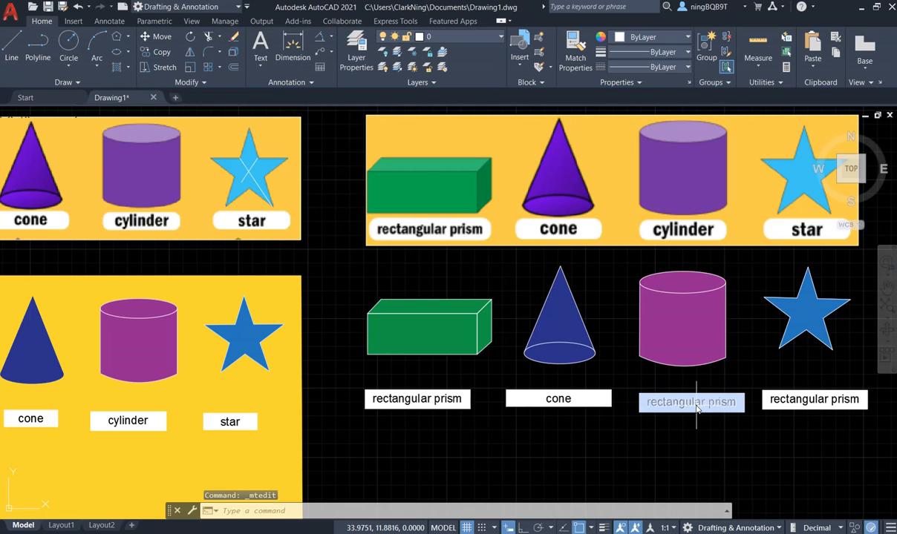
# Step: Replace the text of the label below the traced cylinder with "cylinder" and centre it in its box
pyautogui.click(695, 407)
pyautogui.doubleClick(697, 408)
pyautogui.doubleClick(698, 406)
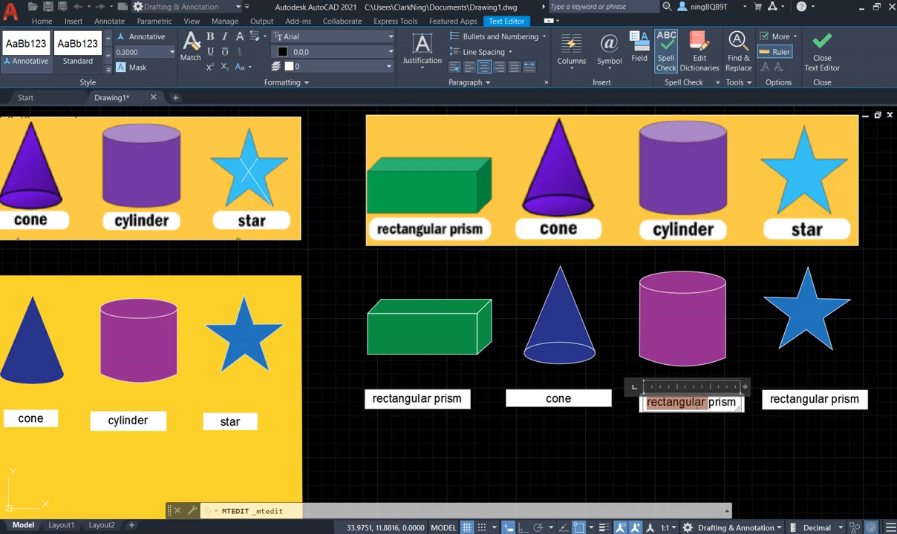
pyautogui.press('Delete')
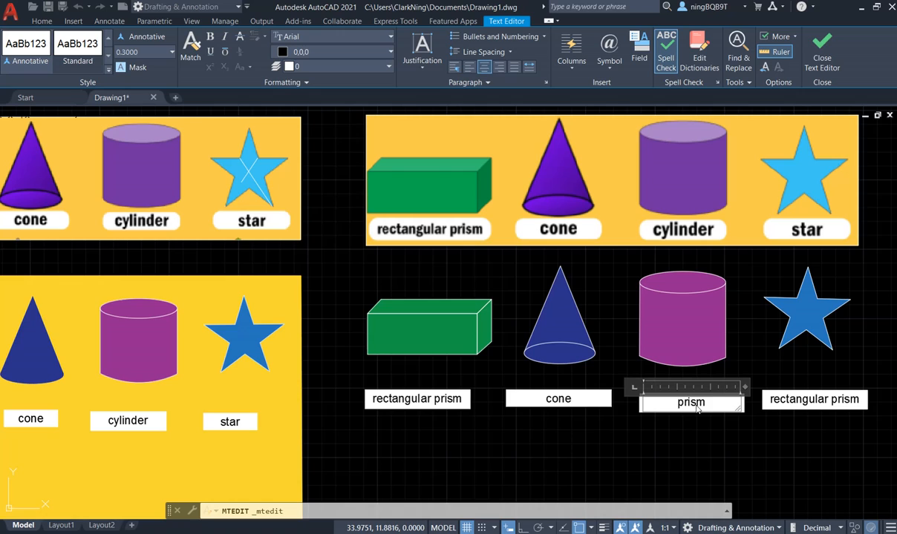
pyautogui.press('Delete')
pyautogui.press('Delete')
pyautogui.press('Delete')
pyautogui.press('Delete')
pyautogui.press('Delete')
pyautogui.write('c')
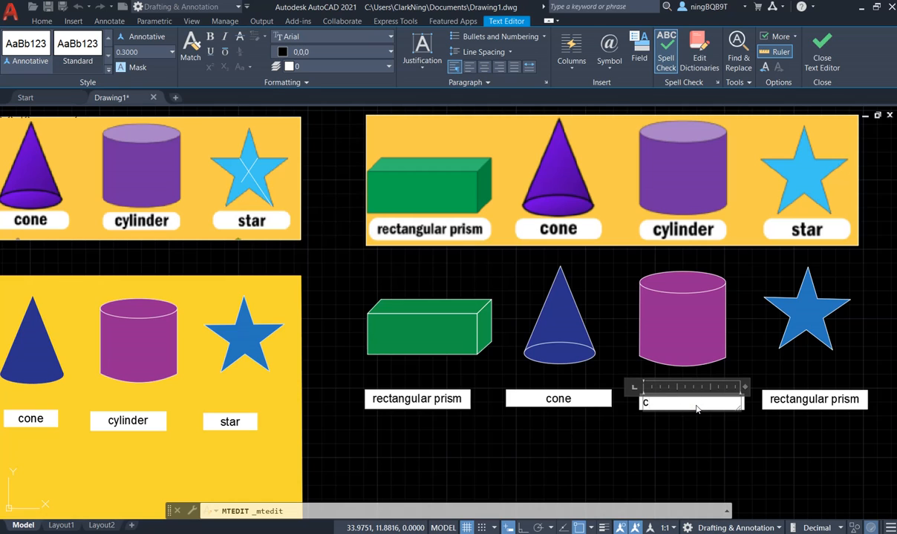
pyautogui.write('ry')
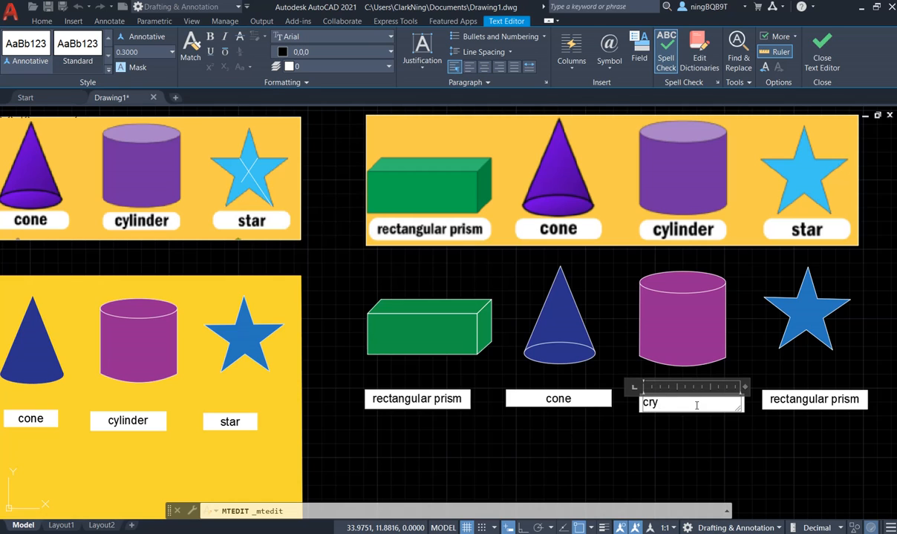
pyautogui.press('BackSpace')
pyautogui.write('ylinde')
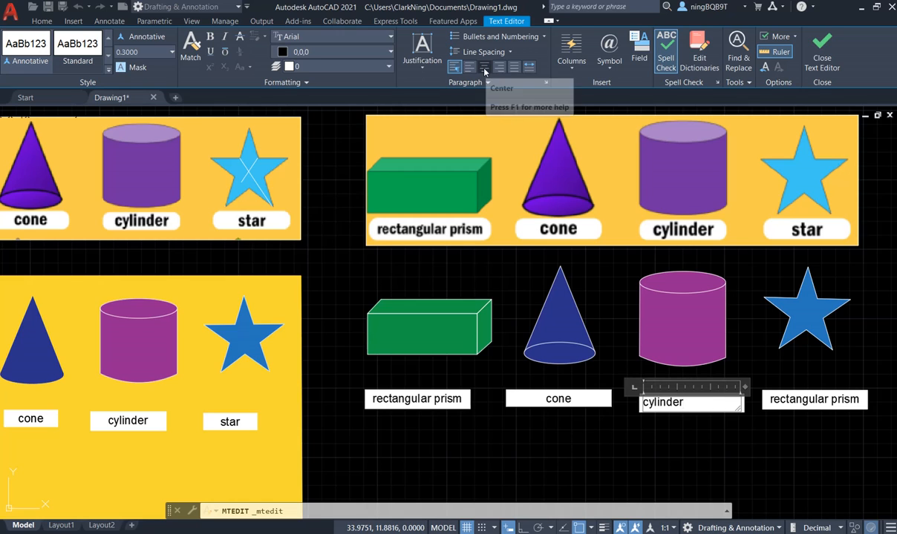
pyautogui.click(484, 68)
pyautogui.click(796, 403)
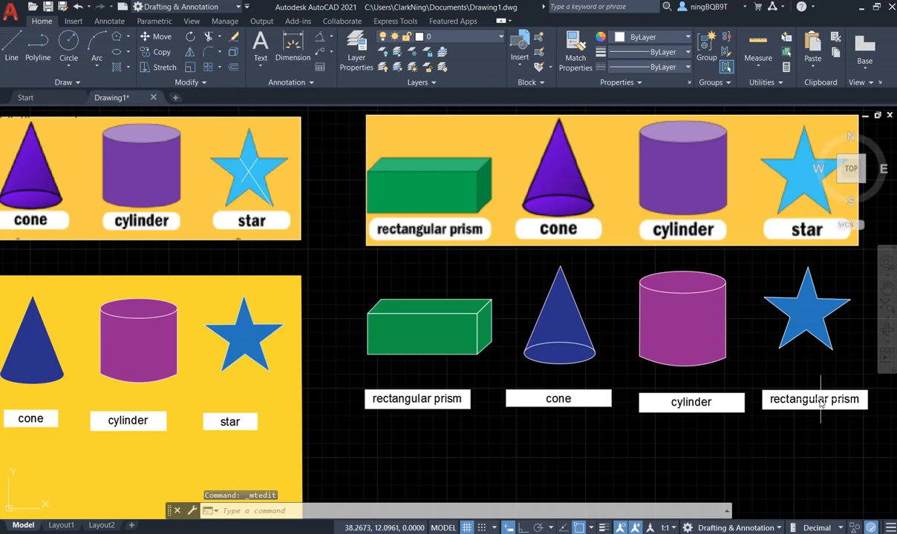
# Step: Replace the text of the label below the traced star with "star" and centre it in its box
pyautogui.click(820, 399)
pyautogui.doubleClick(820, 399)
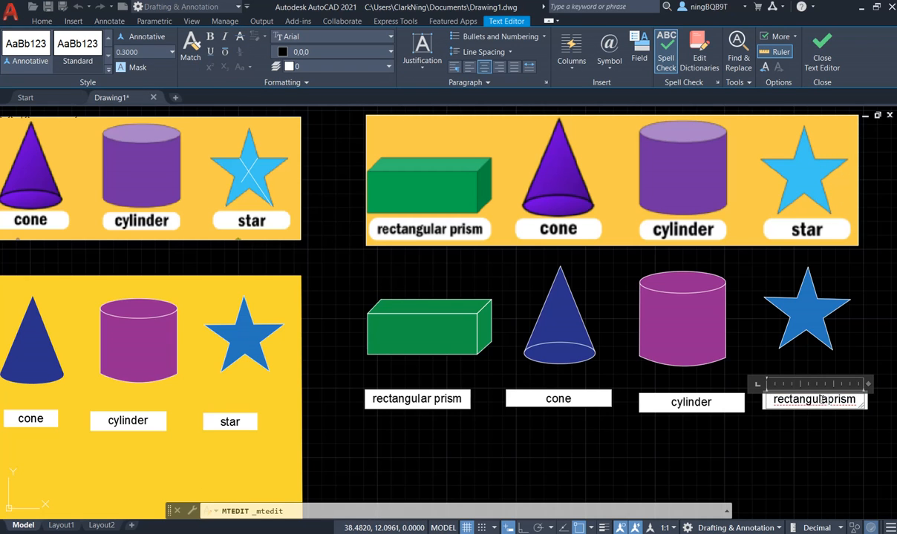
pyautogui.press('BackSpace')
pyautogui.press('BackSpace')
pyautogui.press('BackSpace')
pyautogui.press('BackSpace')
pyautogui.press('BackSpace')
pyautogui.press('BackSpace')
pyautogui.press('BackSpace')
pyautogui.press('BackSpace')
pyautogui.press('BackSpace')
pyautogui.press('BackSpace')
pyautogui.press('BackSpace')
pyautogui.press('BackSpace')
pyautogui.press('BackSpace')
pyautogui.press('BackSpace')
pyautogui.press('BackSpace')
pyautogui.press('BackSpace')
pyautogui.press('BackSpace')
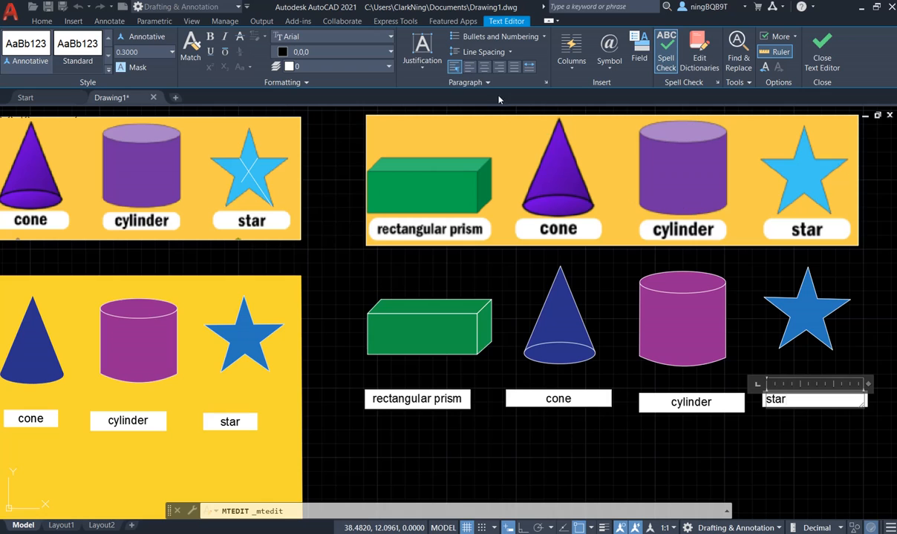
pyautogui.click(484, 66)
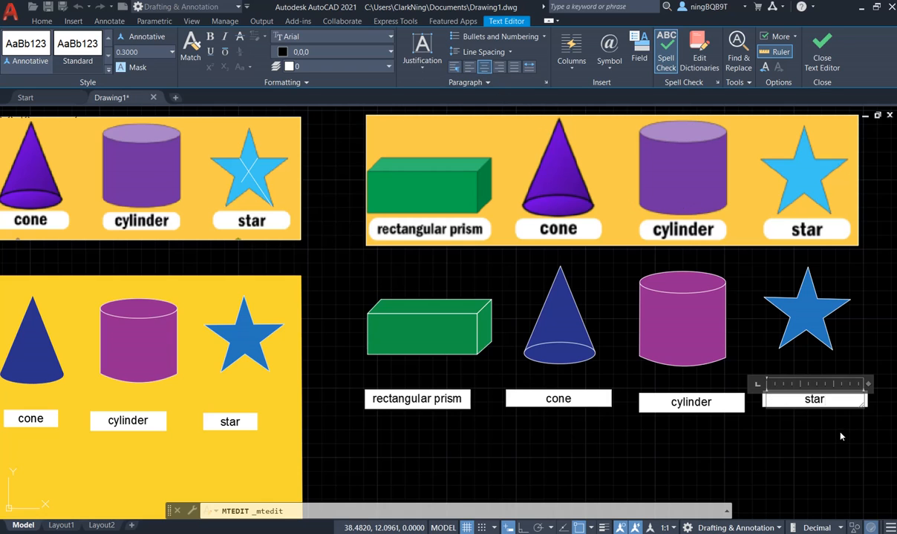
pyautogui.click(822, 463)
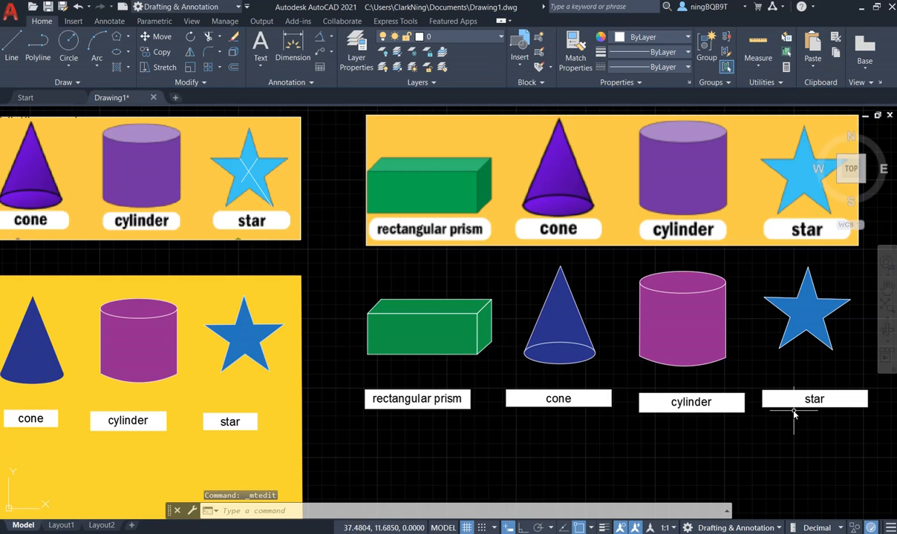
# Step: Draw a rectangle enclosing all four newly traced shapes and their labels, just below the second reference image
pyautogui.scroll(-2, 494, 423)
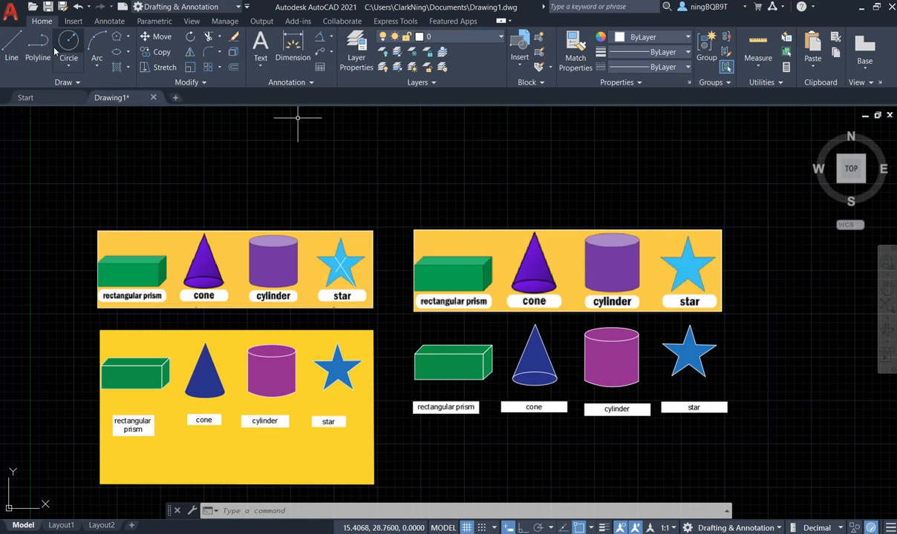
pyautogui.click(129, 37)
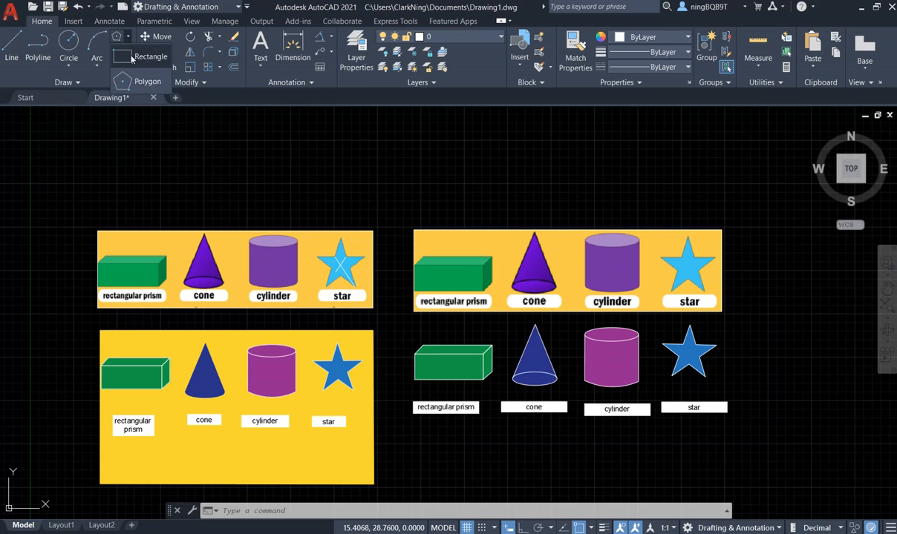
pyautogui.click(124, 61)
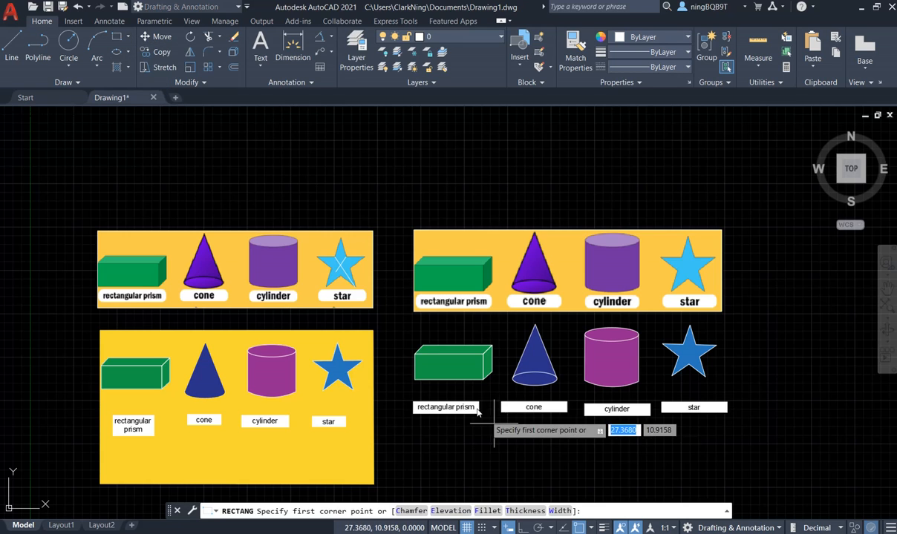
pyautogui.click(405, 320)
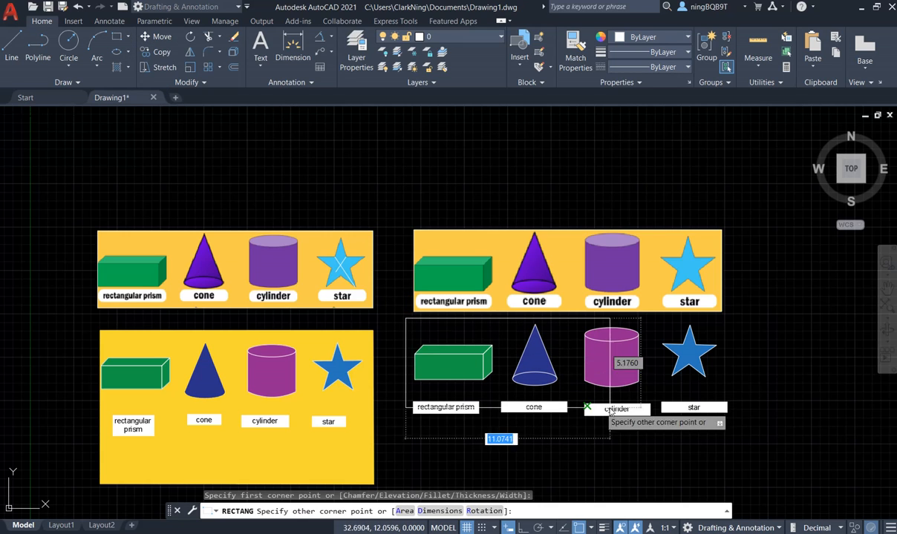
pyautogui.click(737, 430)
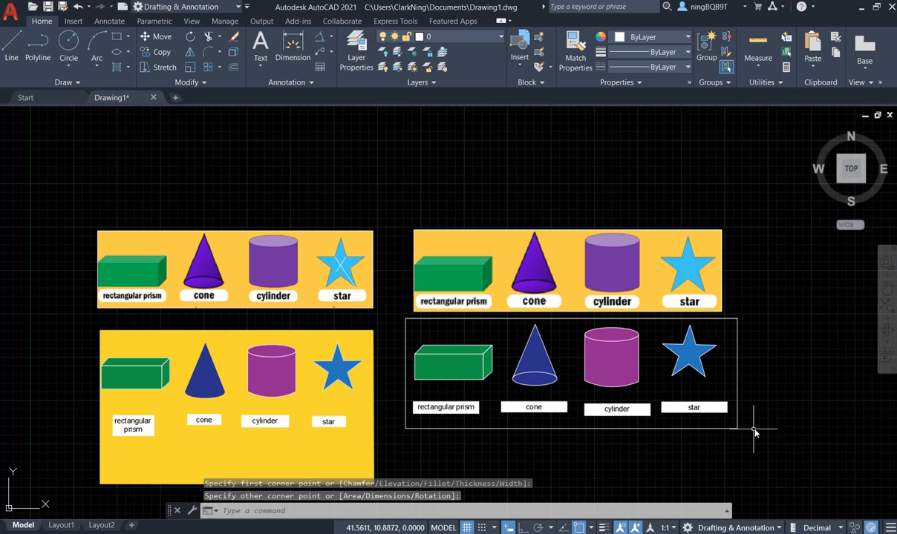
# Step: Fill the rectangle around the traced shapes with a solid hatch in yellow (248,215,49), leaving the shapes and labels uncovered
pyautogui.click(117, 68)
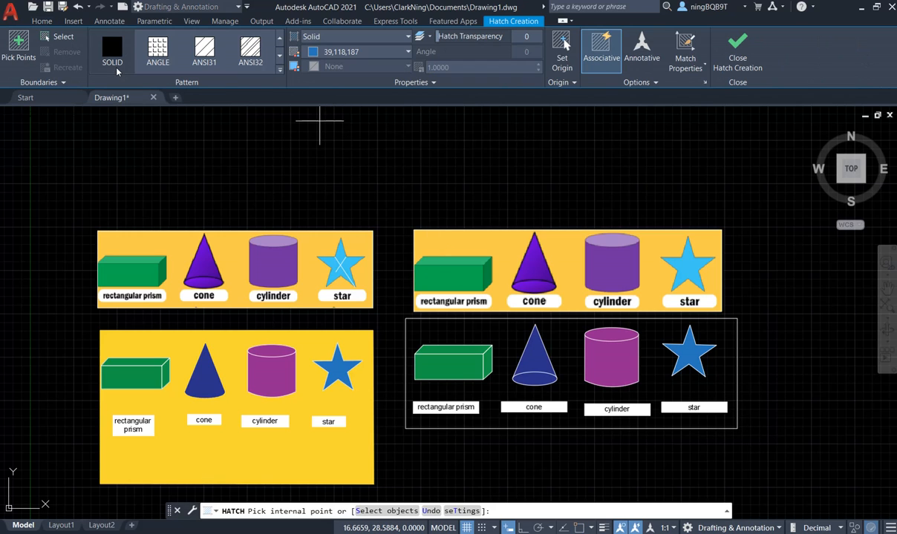
pyautogui.click(356, 53)
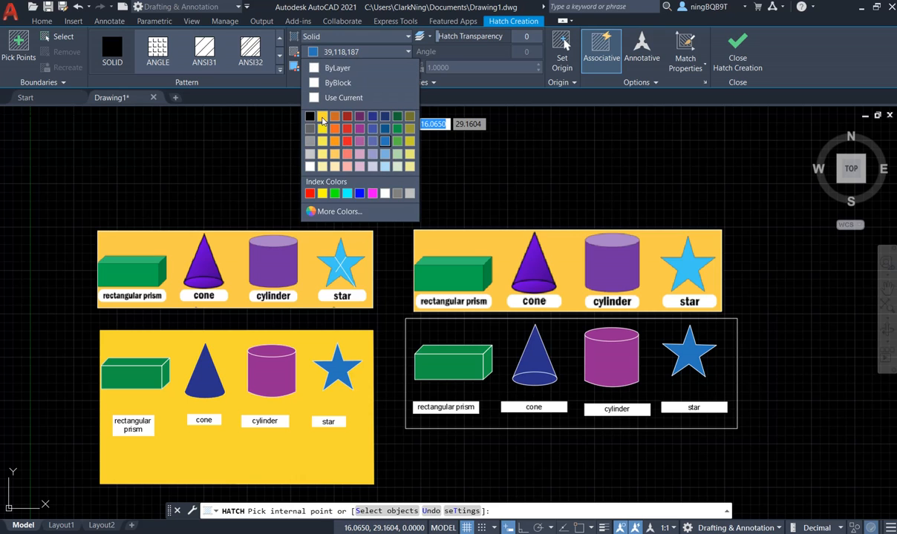
pyautogui.click(323, 118)
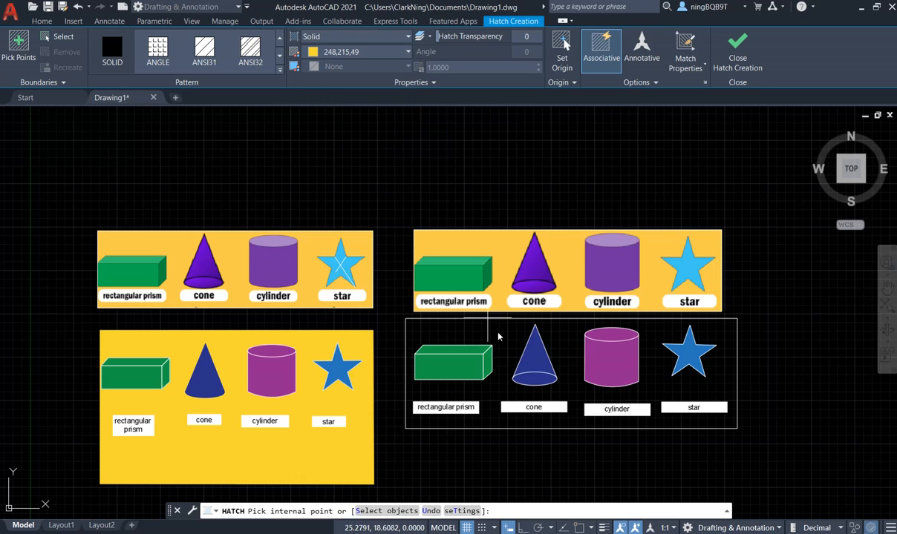
pyautogui.click(449, 340)
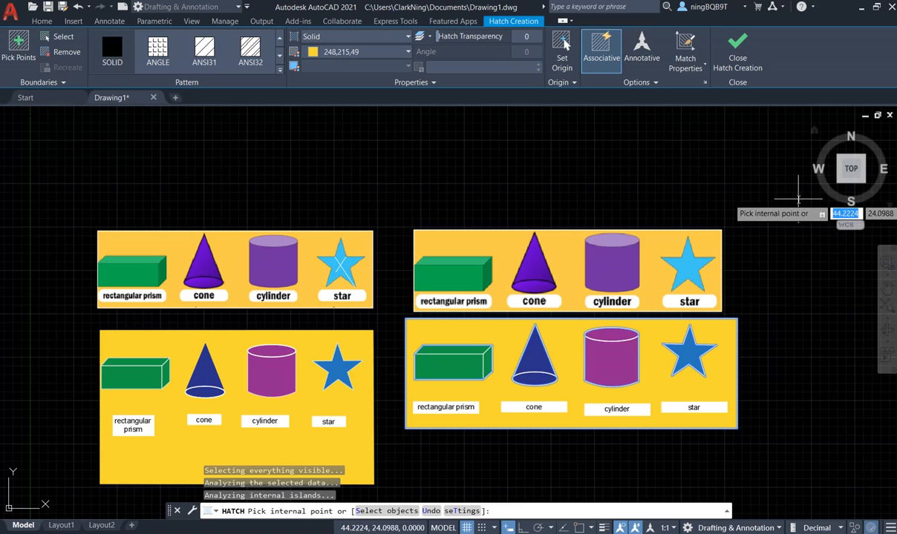
pyautogui.click(737, 46)
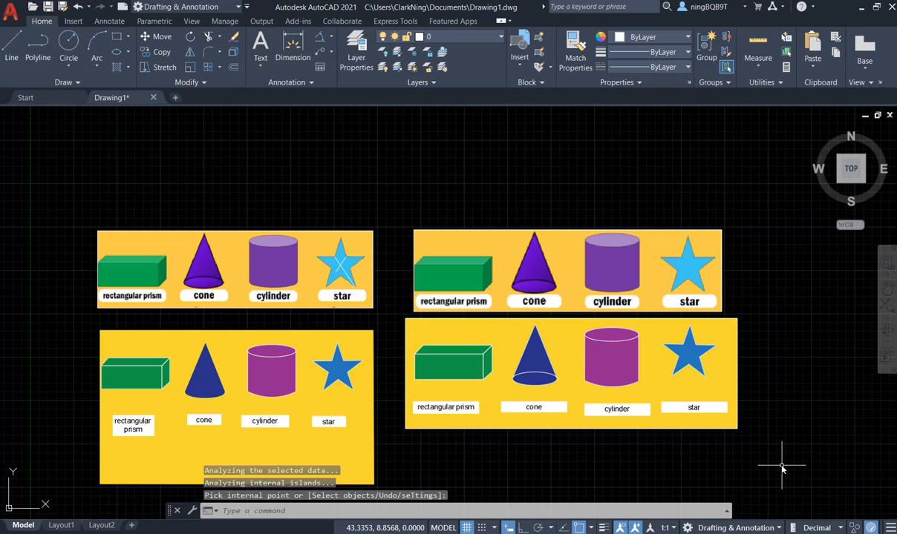
pyautogui.scroll(2, 749, 453)
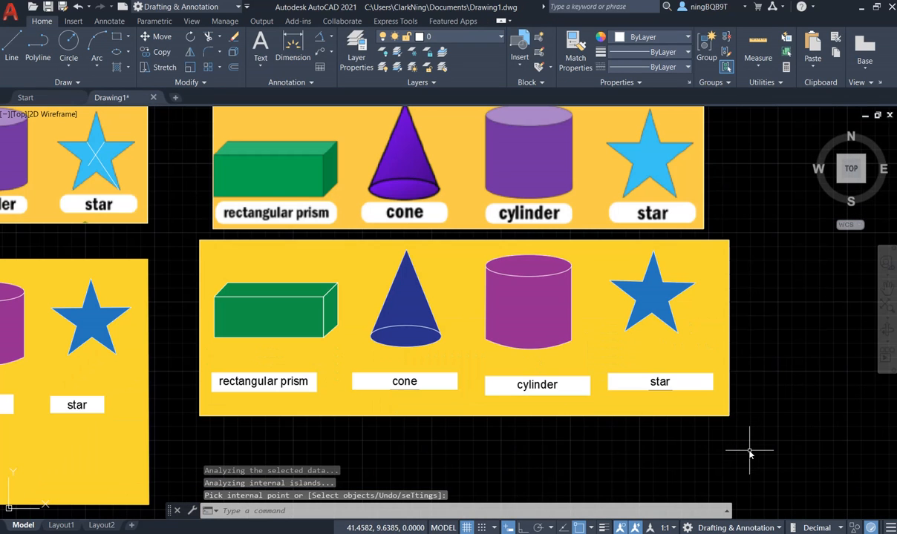